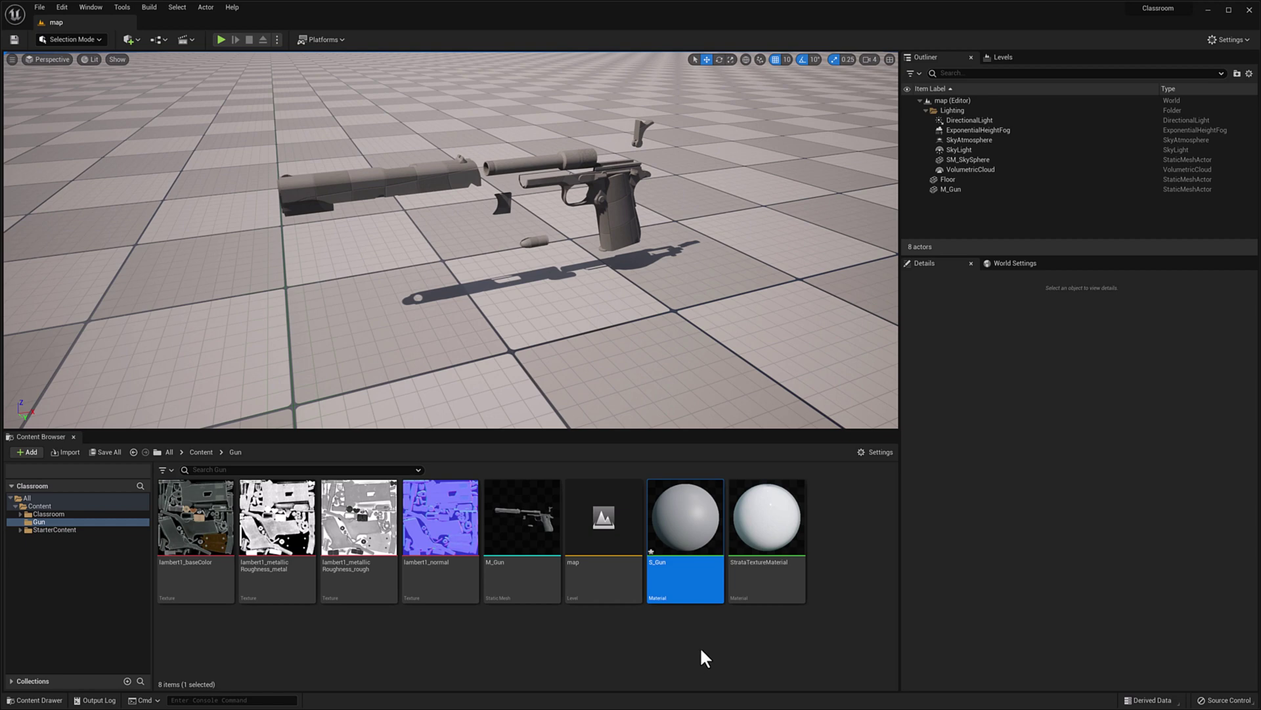
pyautogui.click(618, 212)
pyautogui.scroll(3, 618, 212)
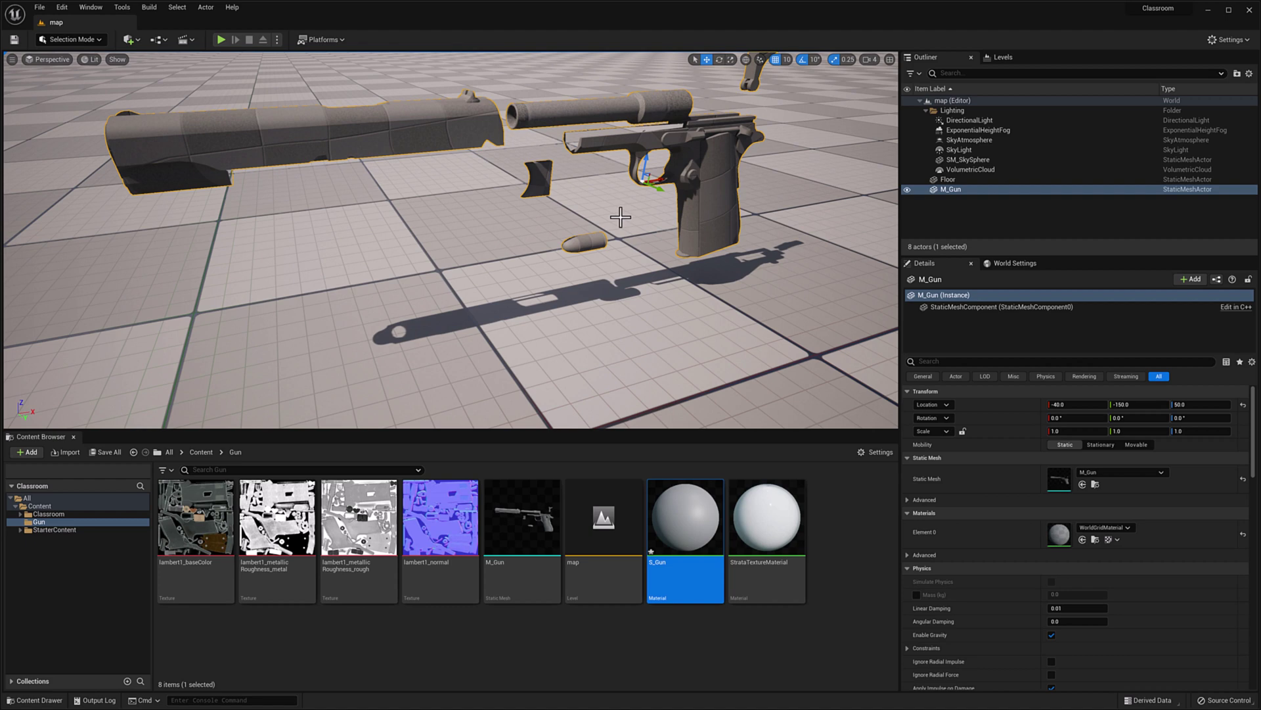
pyautogui.scroll(-3, 618, 216)
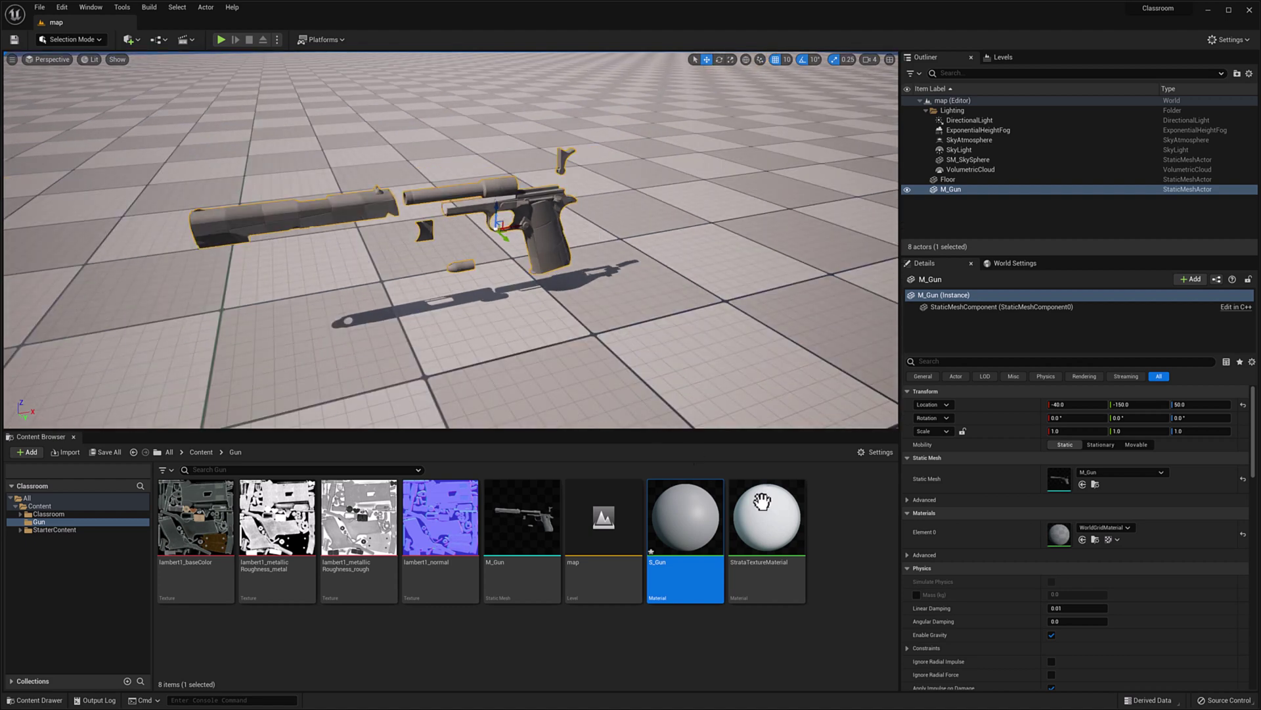
pyautogui.click(181, 519)
pyautogui.click(410, 552)
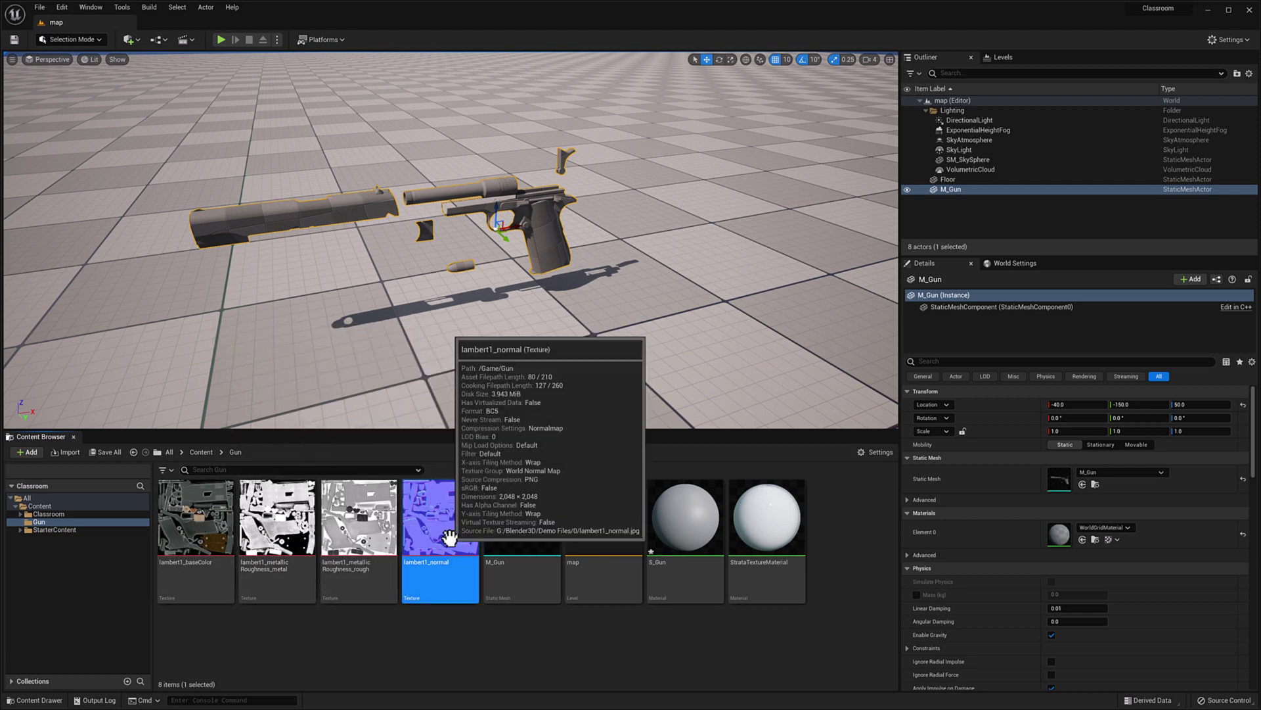
pyautogui.click(852, 534)
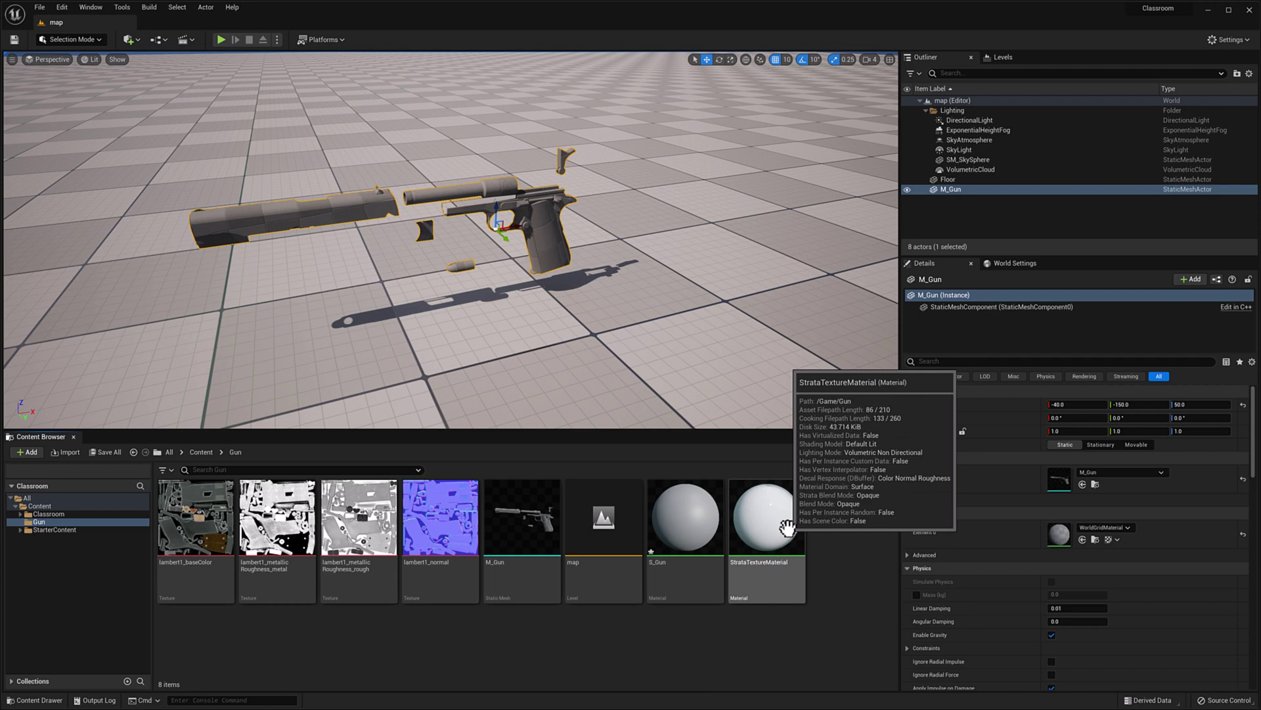
# Look over the gun's Principled BSDF and Material Output nodes in Blender's Shading node editor
pyautogui.hotkey('alt', 'Tab')
pyautogui.moveTo(722, 342); pyautogui.dragTo(753, 341)
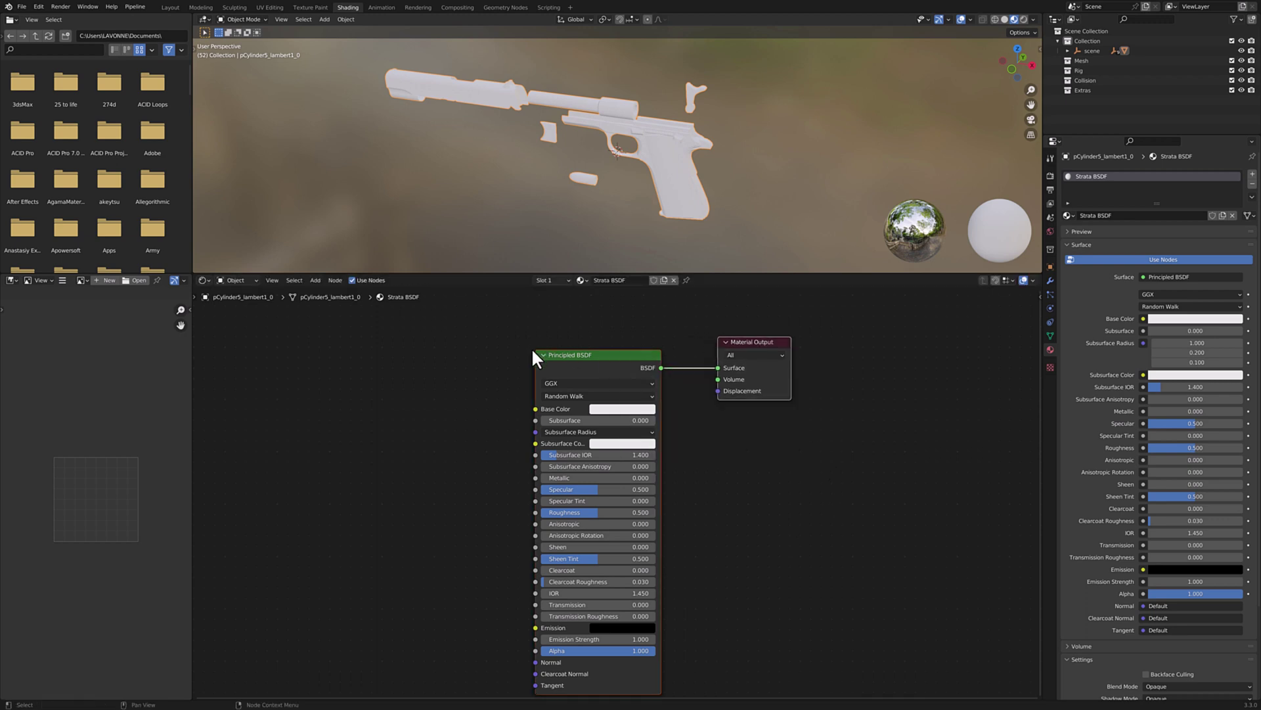
pyautogui.click(736, 435)
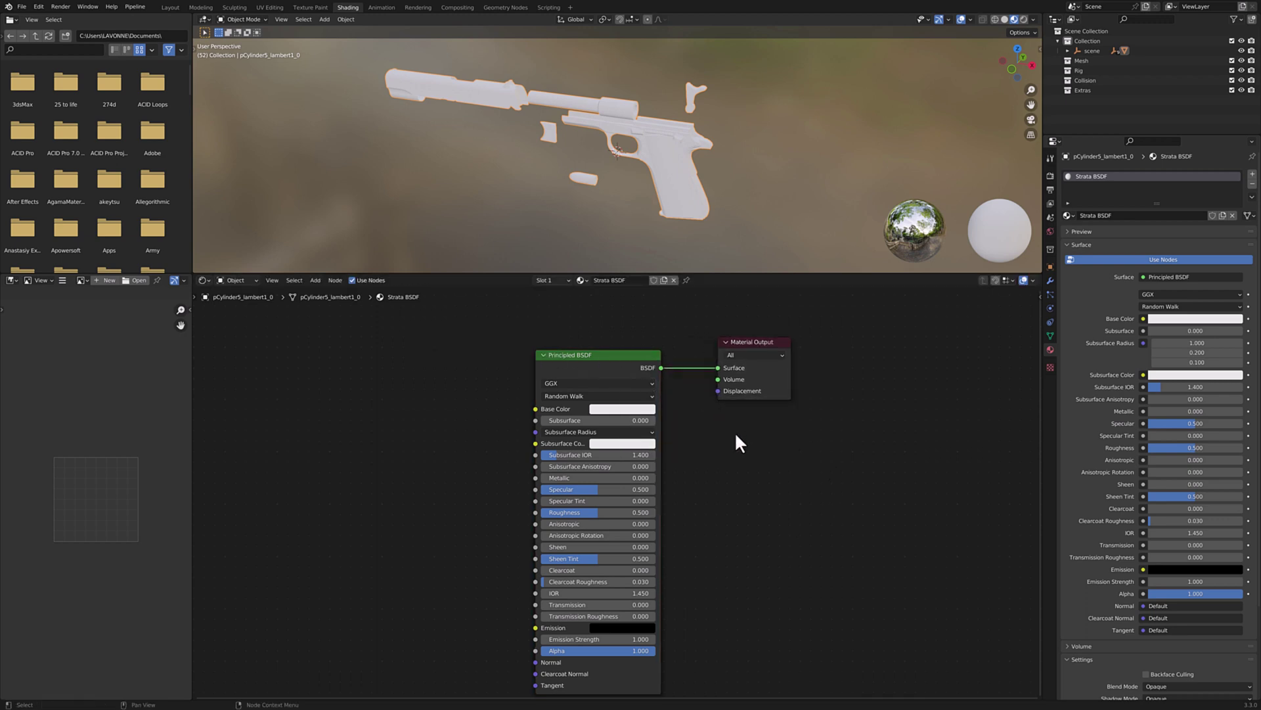
pyautogui.rightClick(792, 442)
pyautogui.moveTo(807, 427); pyautogui.dragTo(901, 442, button='middle')
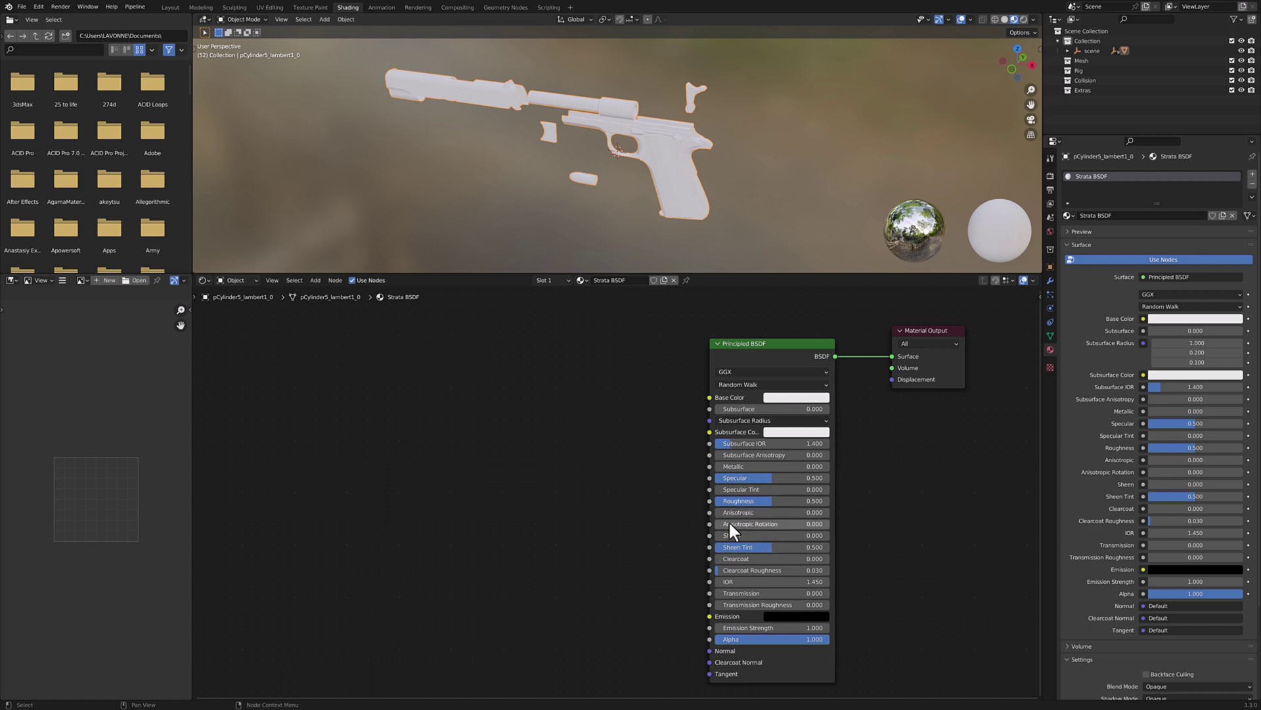
pyautogui.moveTo(684, 516); pyautogui.dragTo(662, 507, button='middle')
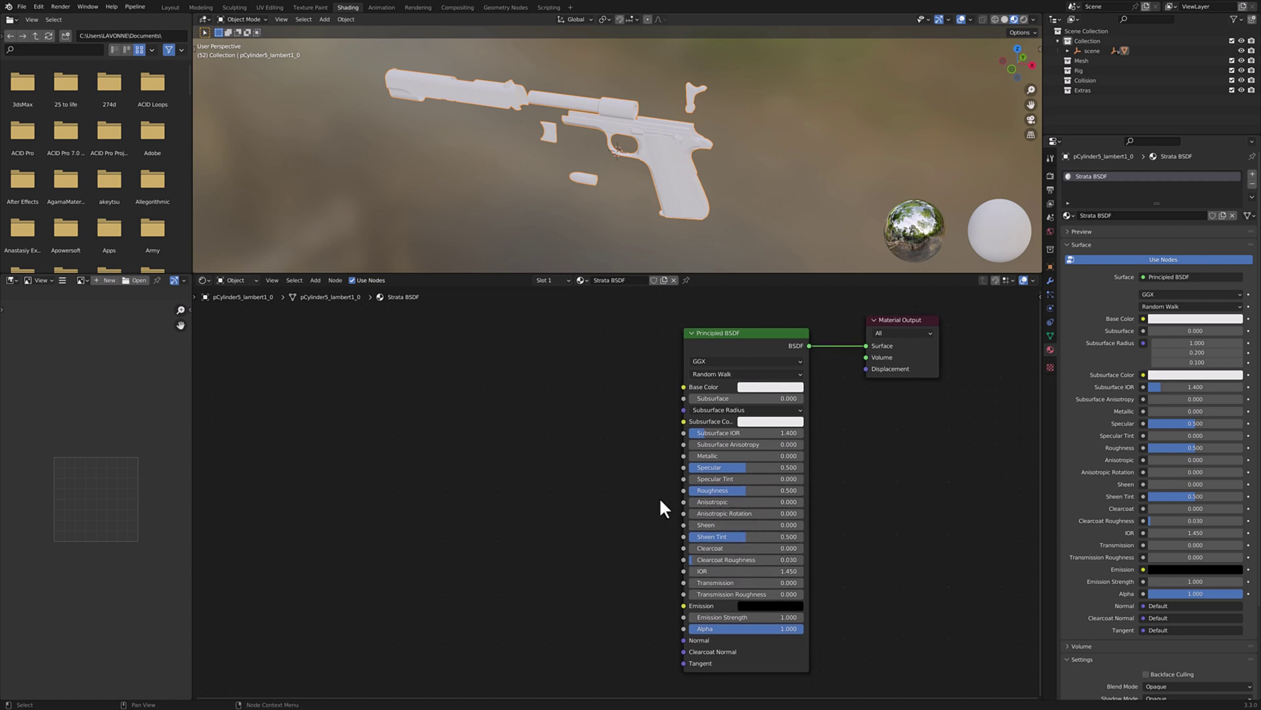
pyautogui.moveTo(657, 348); pyautogui.dragTo(617, 381, button='middle')
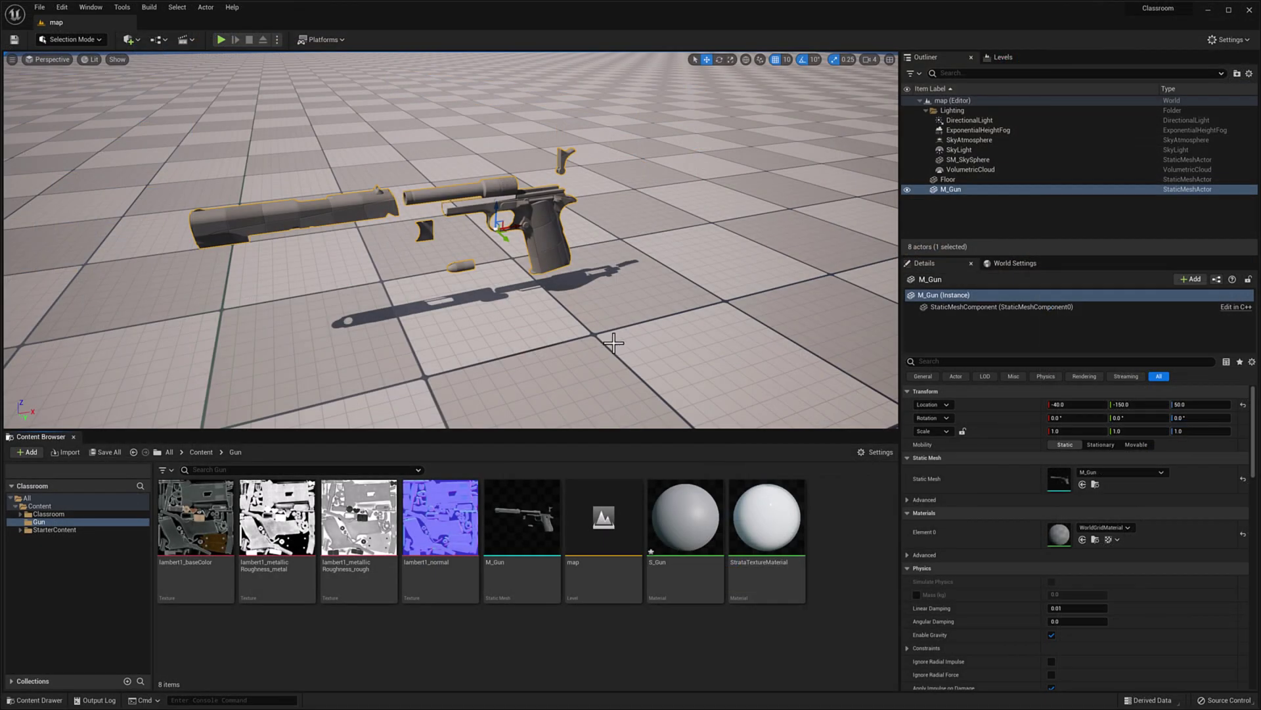
# Create a Material asset in the Gun folder, keeping the default name NewMaterial
pyautogui.click(690, 526)
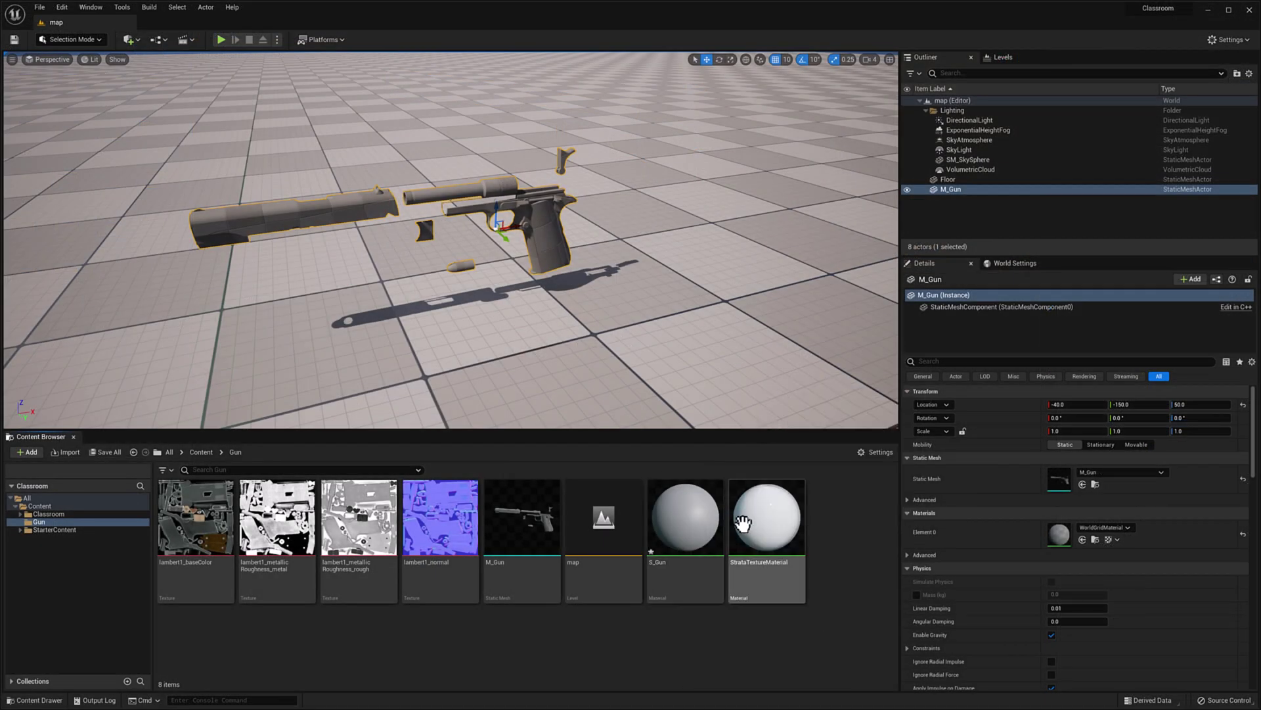
pyautogui.rightClick(853, 510)
pyautogui.moveTo(899, 321)
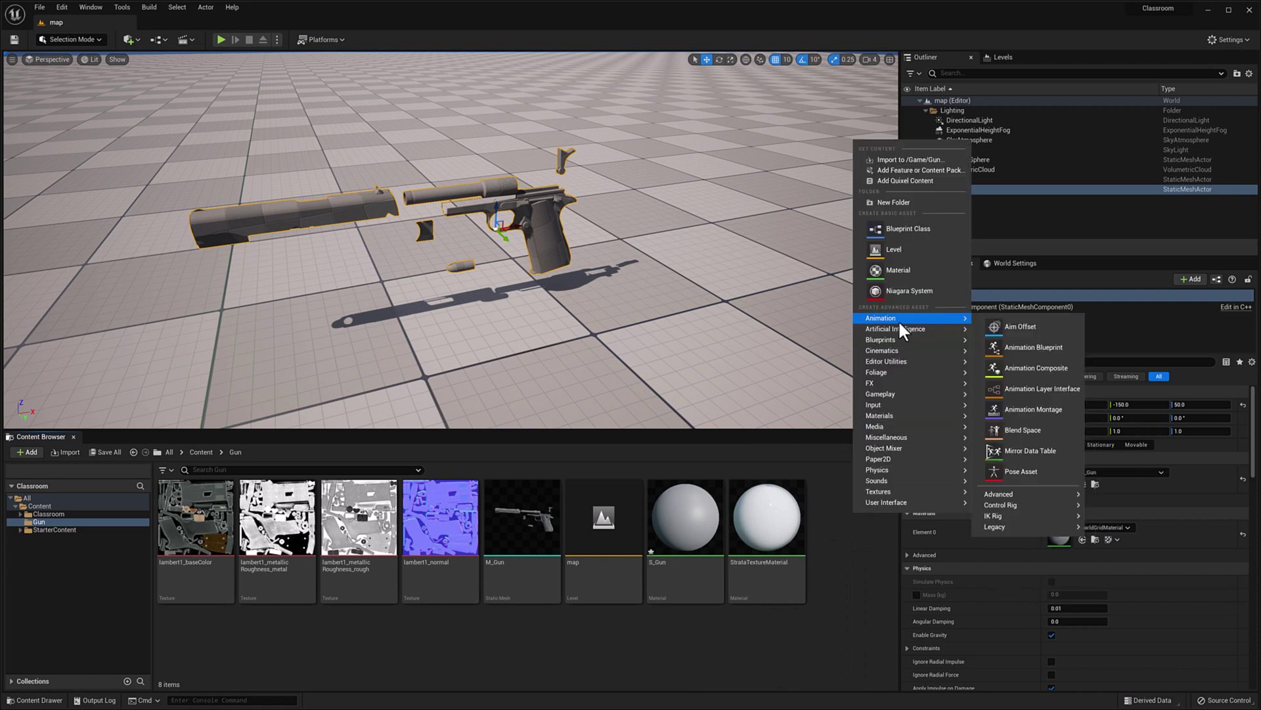
pyautogui.click(899, 270)
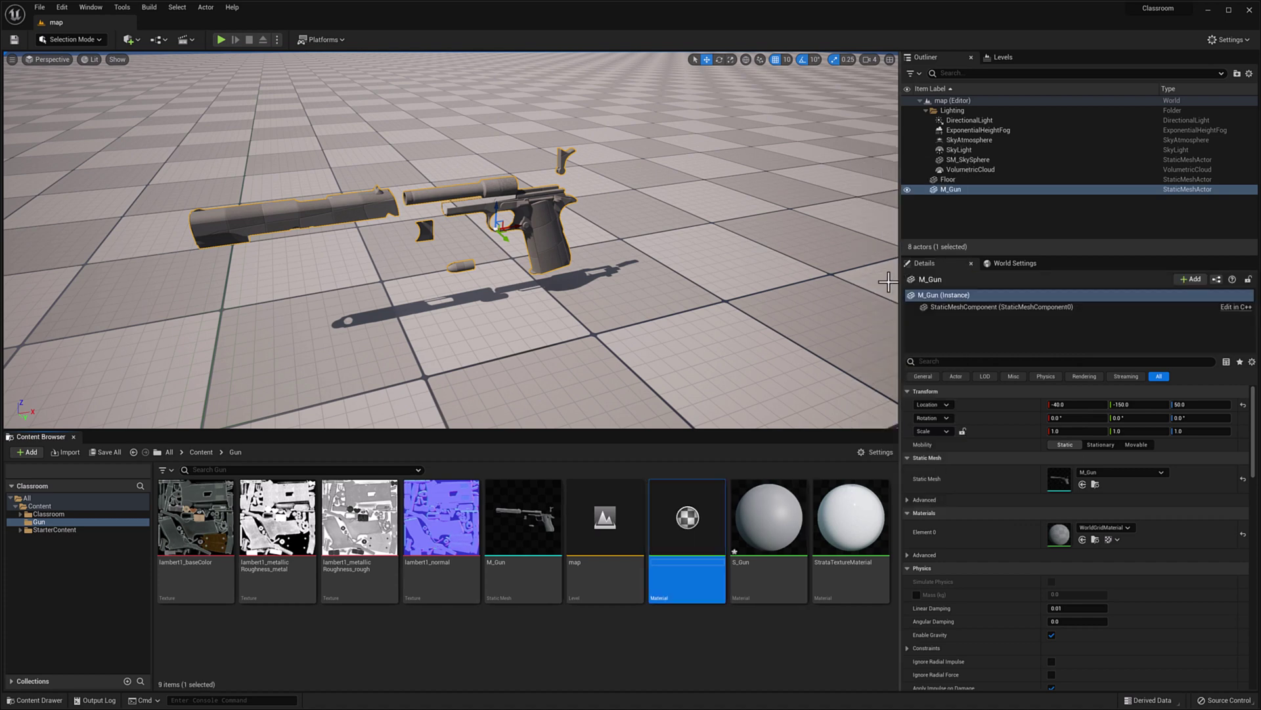
pyautogui.click(744, 645)
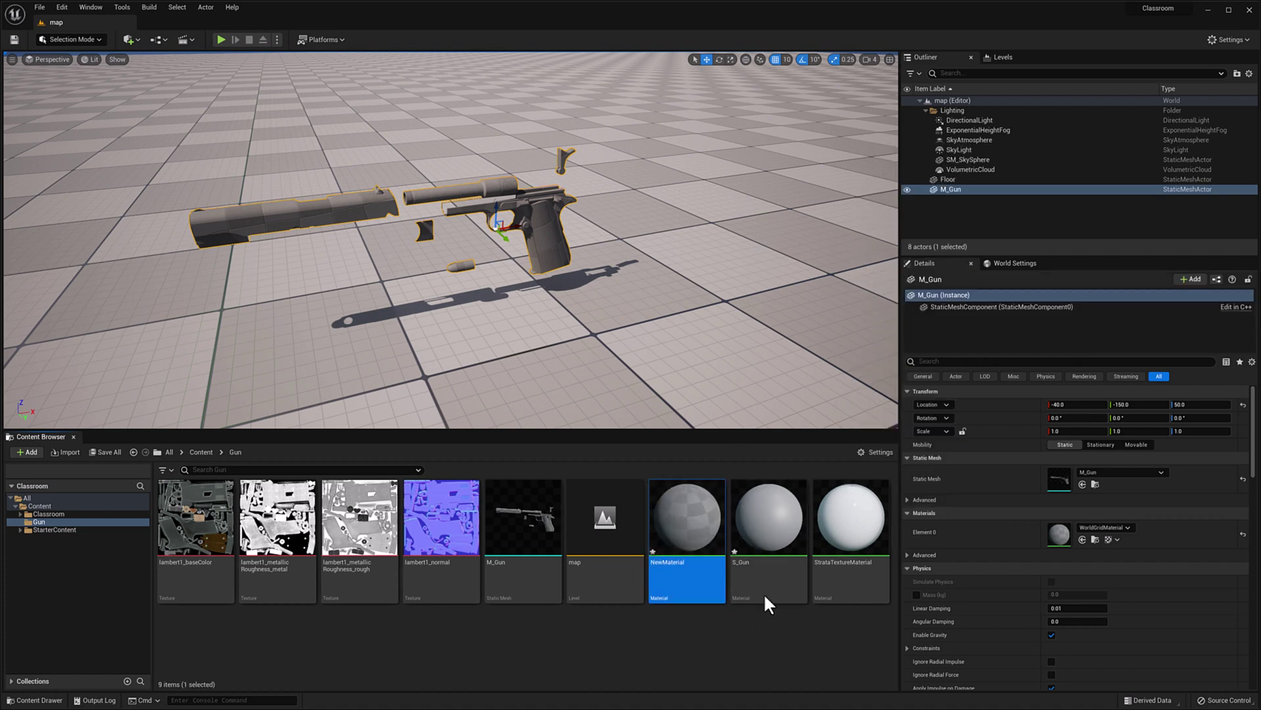
# Open S_Gun in the Material Editor and lay out its Slab BSDF and output node
pyautogui.doubleClick(770, 528)
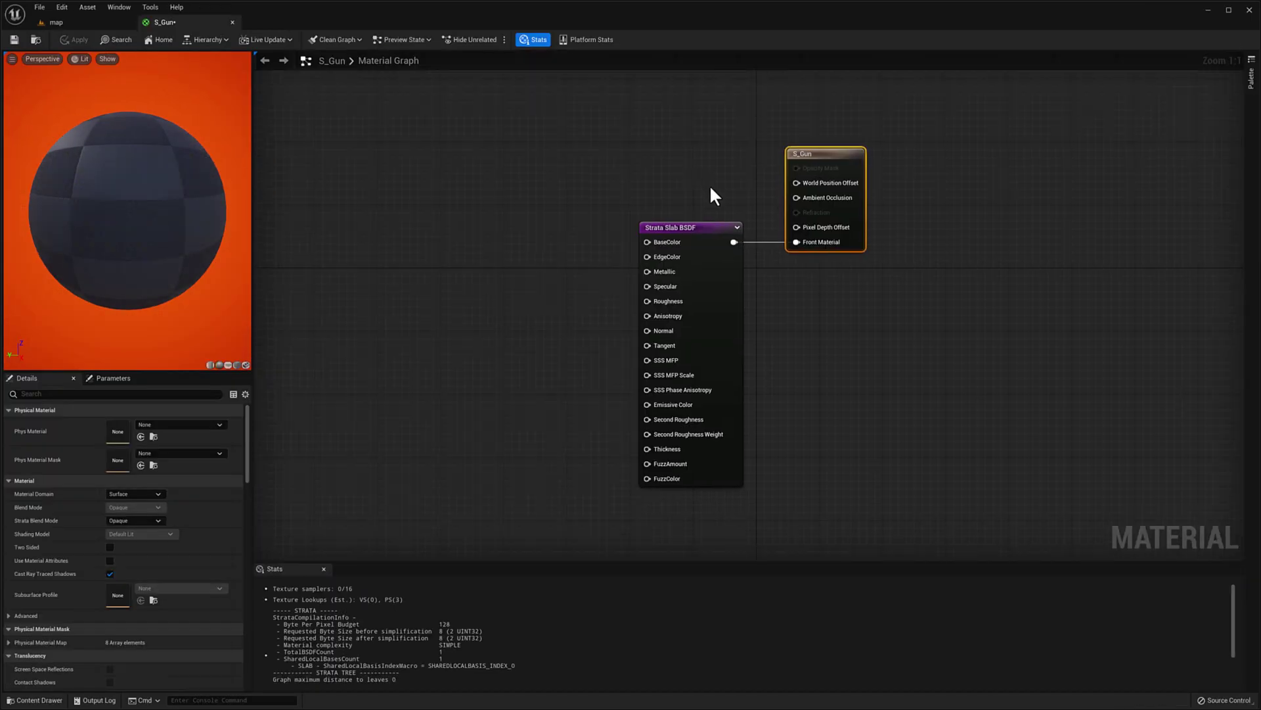
pyautogui.moveTo(711, 188); pyautogui.dragTo(691, 207, button='right')
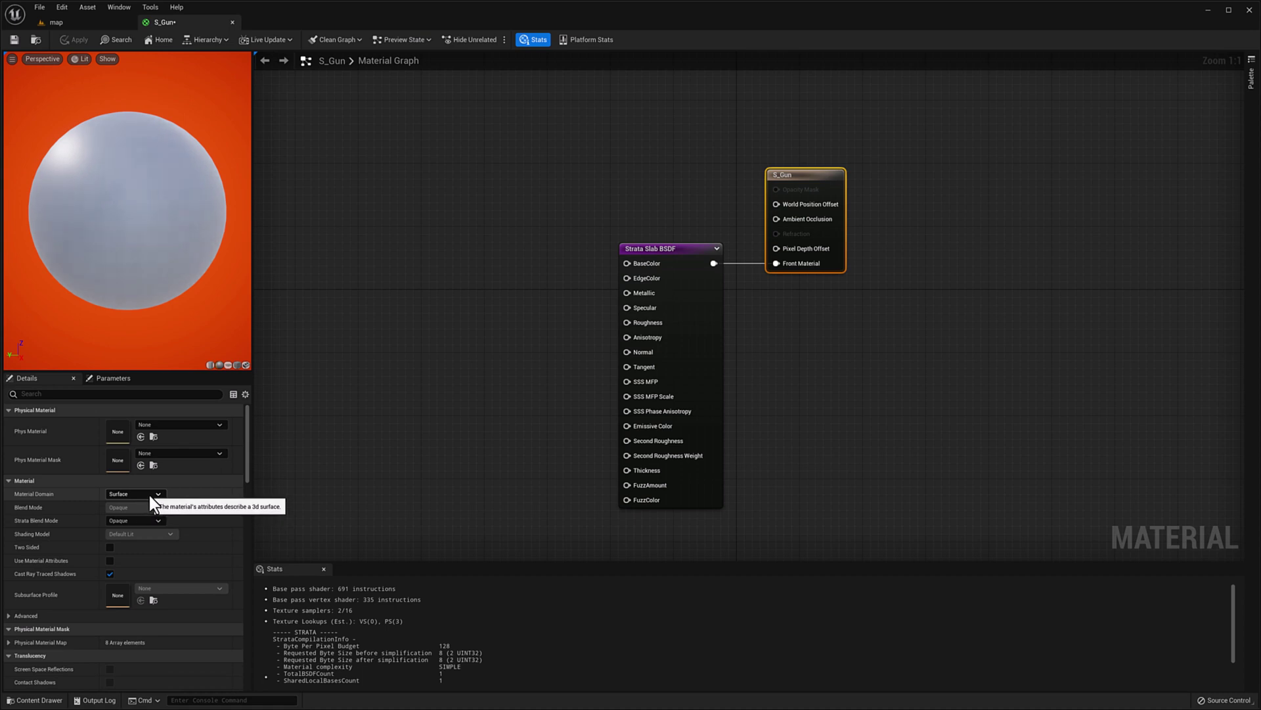
pyautogui.moveTo(809, 175); pyautogui.dragTo(858, 177)
pyautogui.moveTo(685, 258); pyautogui.dragTo(794, 274, button='right')
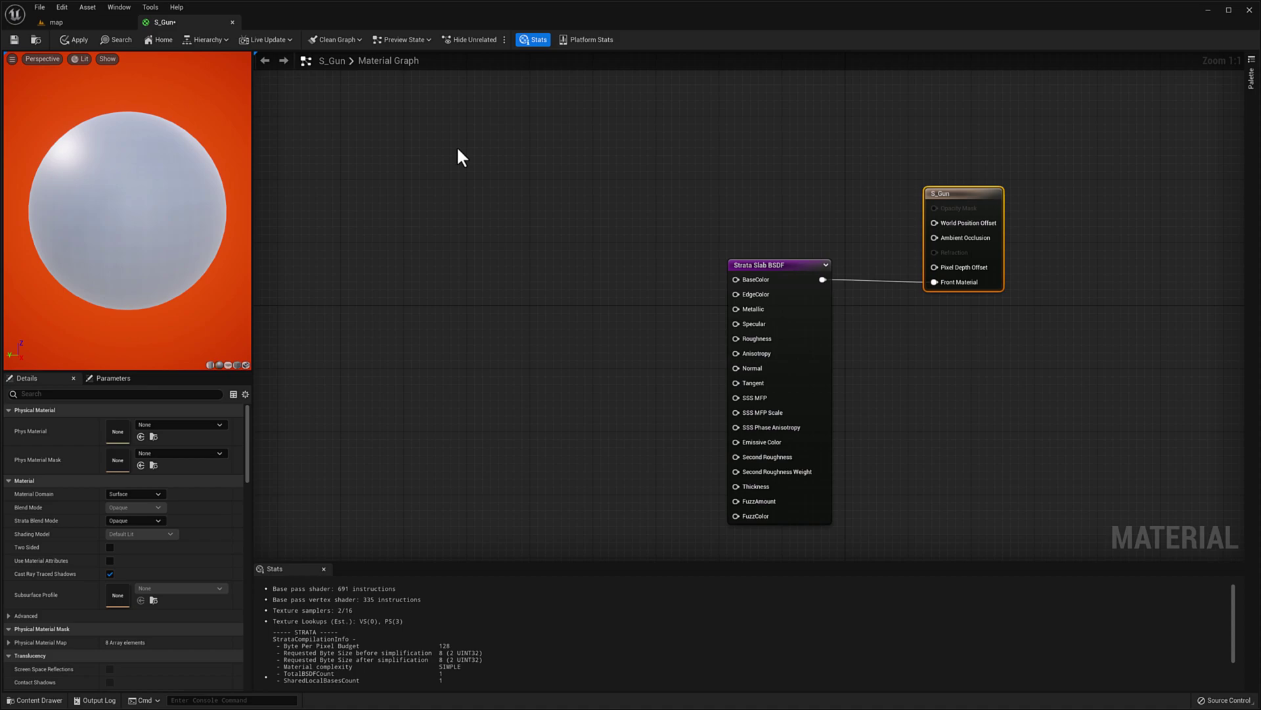
# Inspect StrataTextureMaterial's Color Nodes subgraph for reference, then return to the S_Gun graph
pyautogui.click(92, 23)
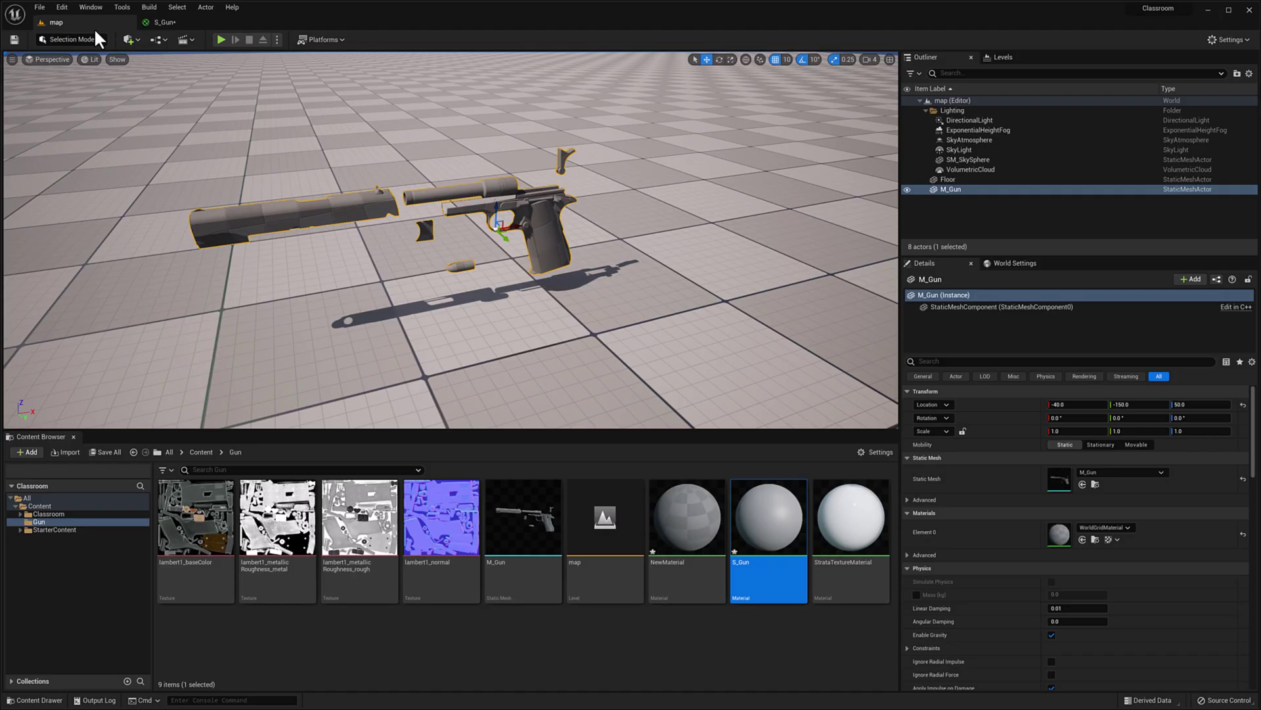
pyautogui.doubleClick(849, 519)
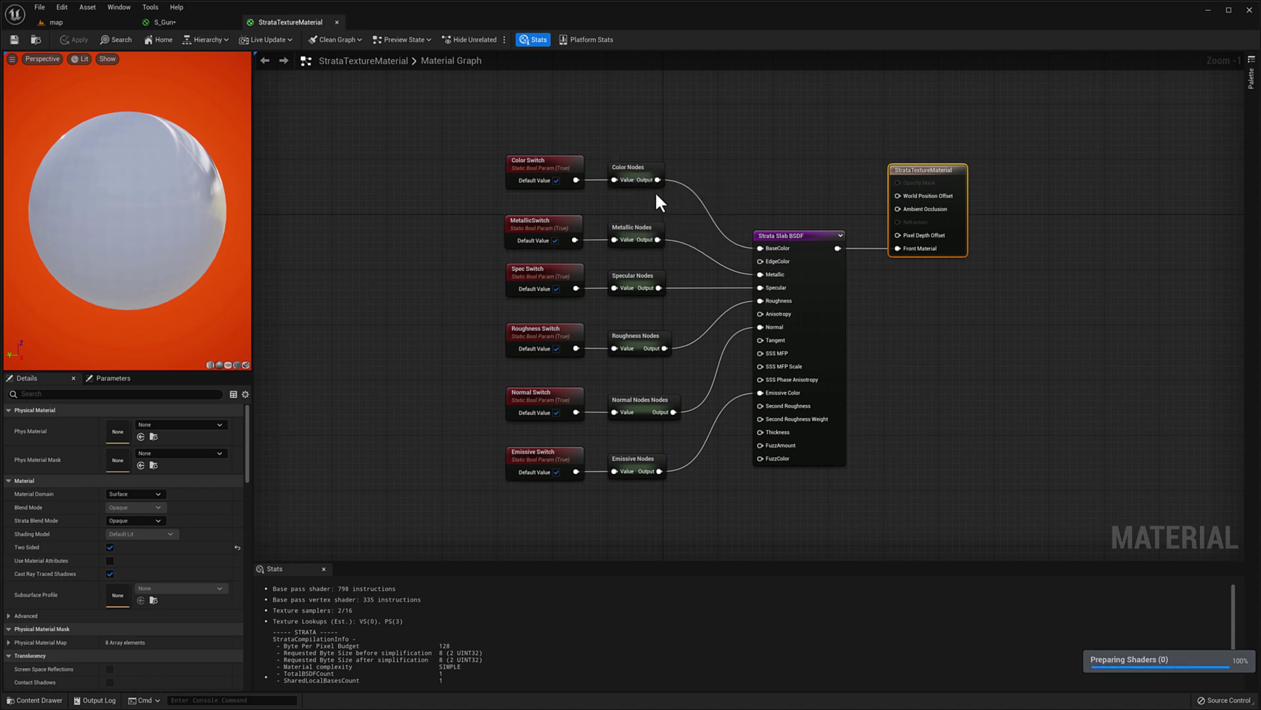
pyautogui.doubleClick(634, 167)
pyautogui.moveTo(599, 191); pyautogui.dragTo(537, 216, button='right')
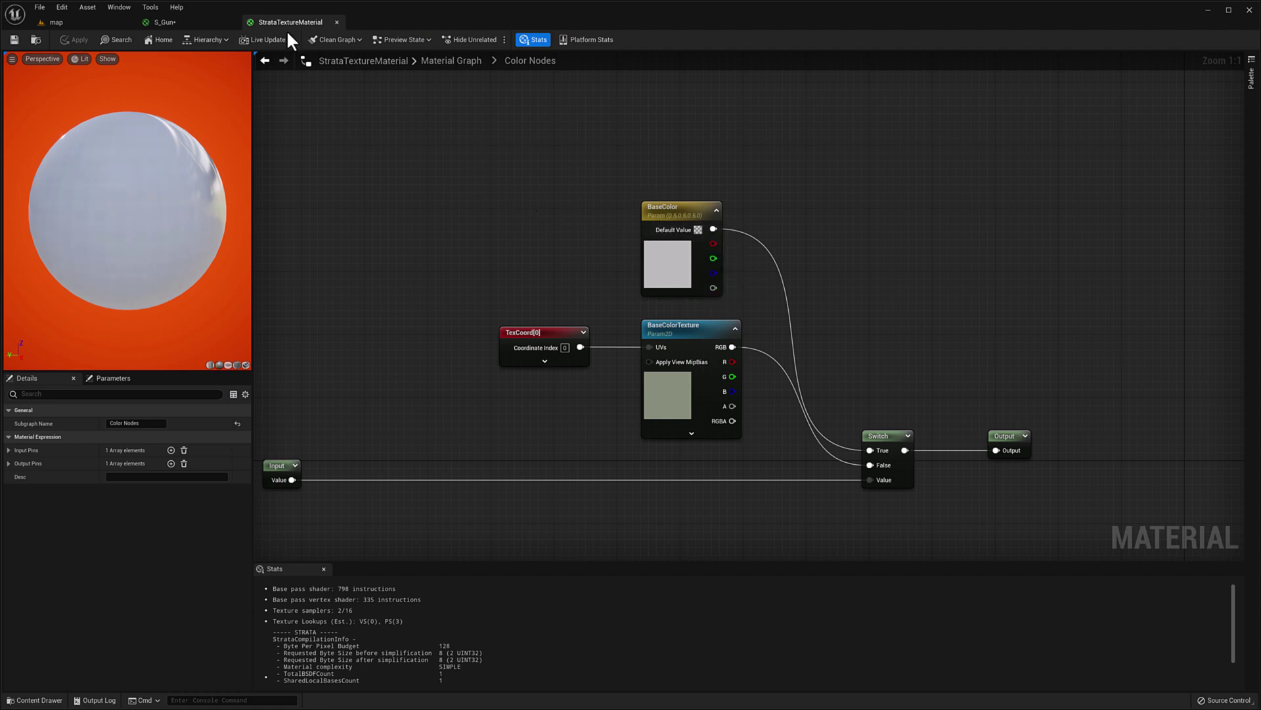
pyautogui.click(227, 24)
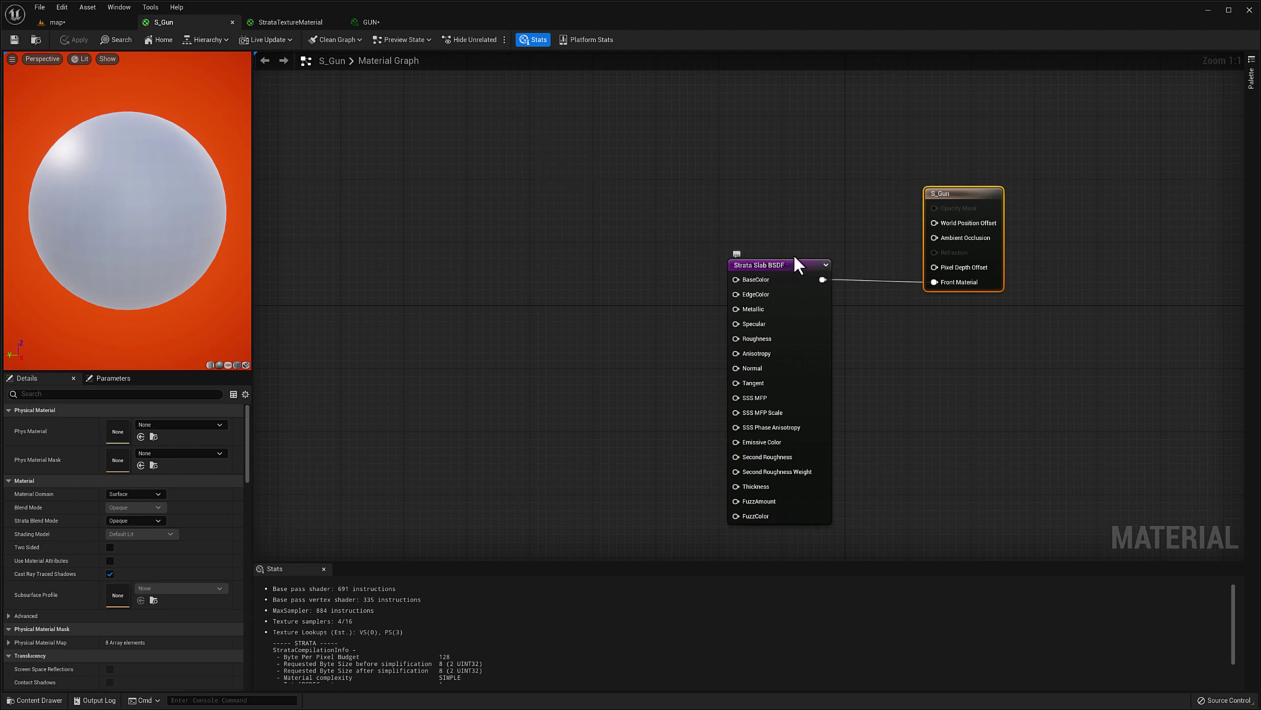
# Search the S_Gun graph's node list for 'strata' and browse the Extras, Helpers and Operators results
pyautogui.rightClick(584, 159)
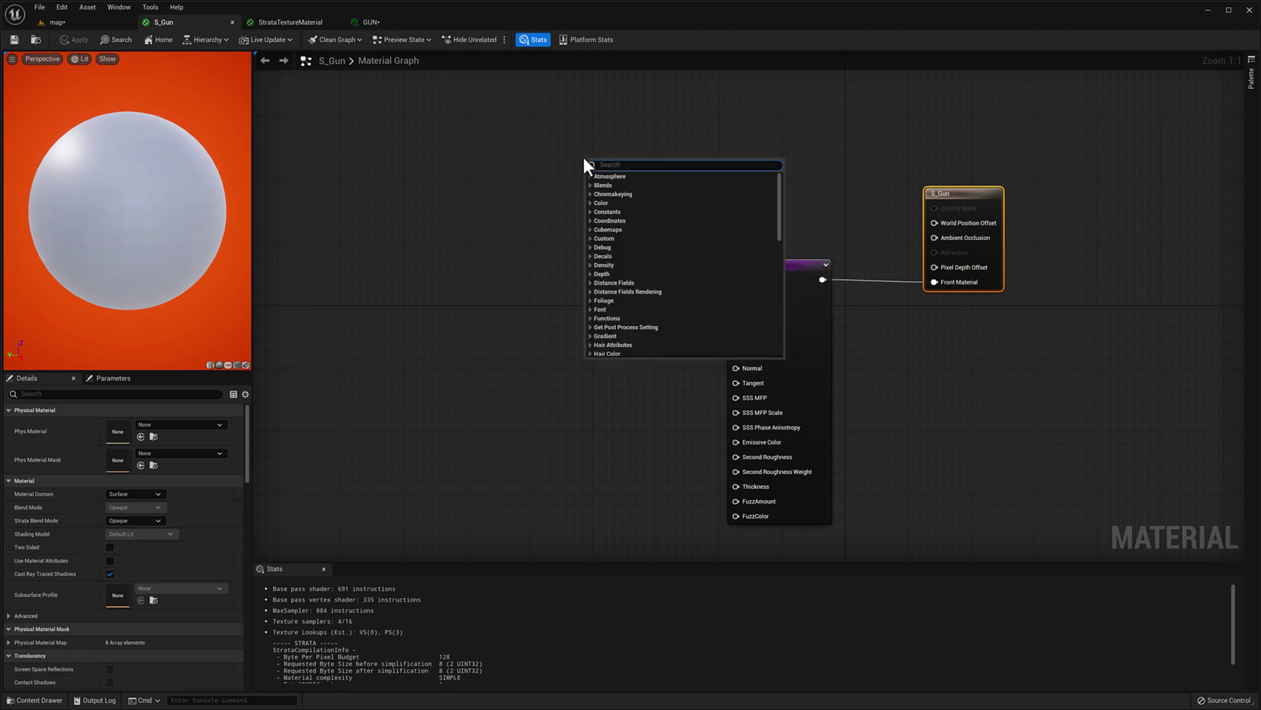
pyautogui.write('stra')
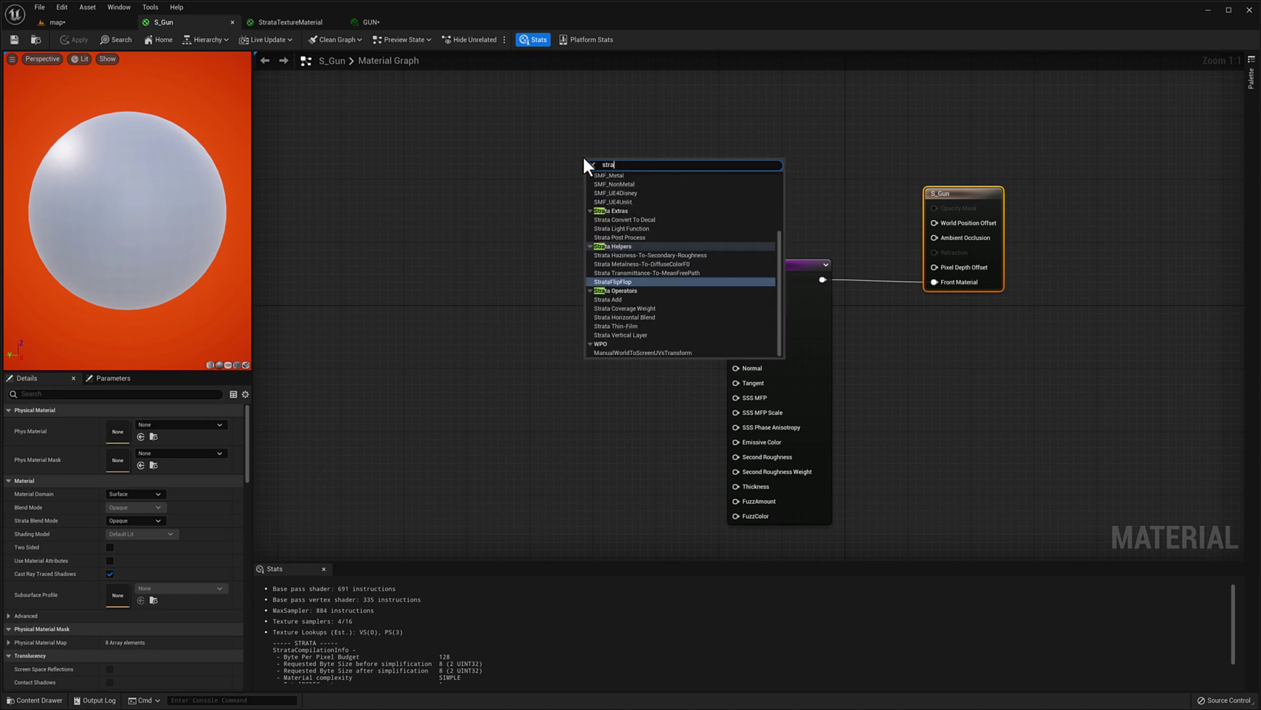
pyautogui.write('ta')
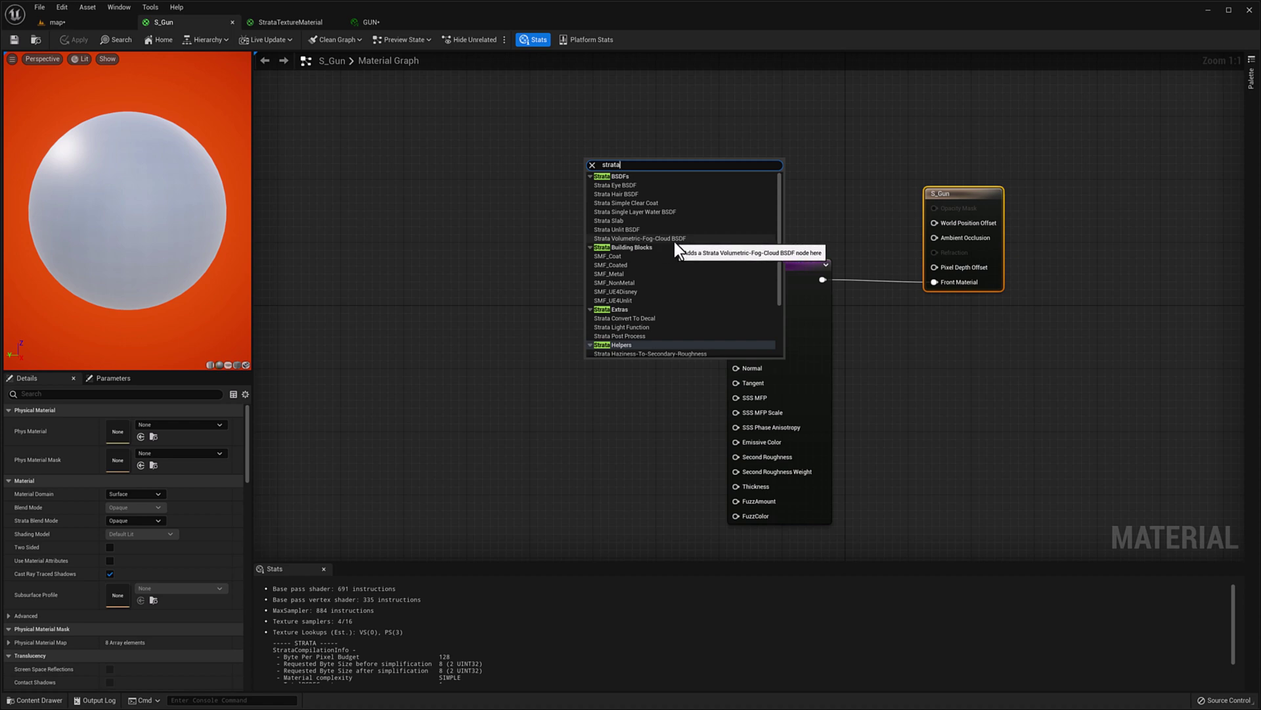
pyautogui.scroll(-2, 641, 247)
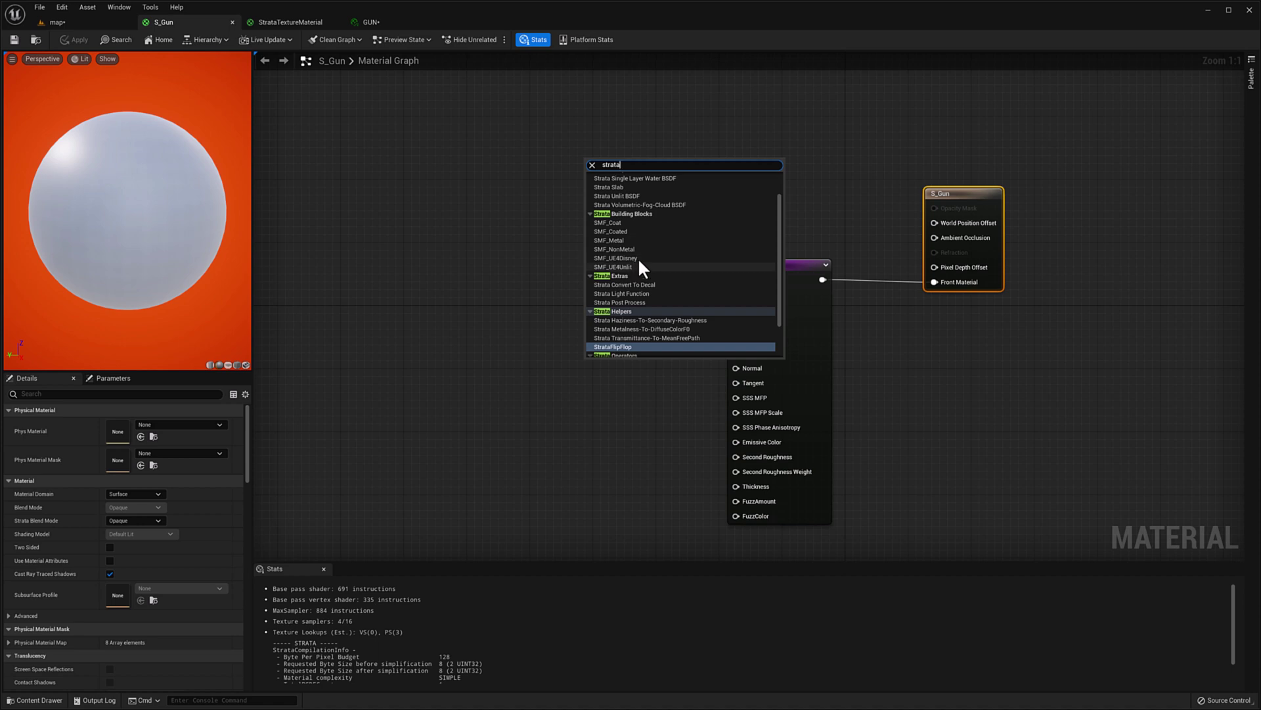
pyautogui.scroll(-1, 638, 255)
pyautogui.scroll(-1, 632, 257)
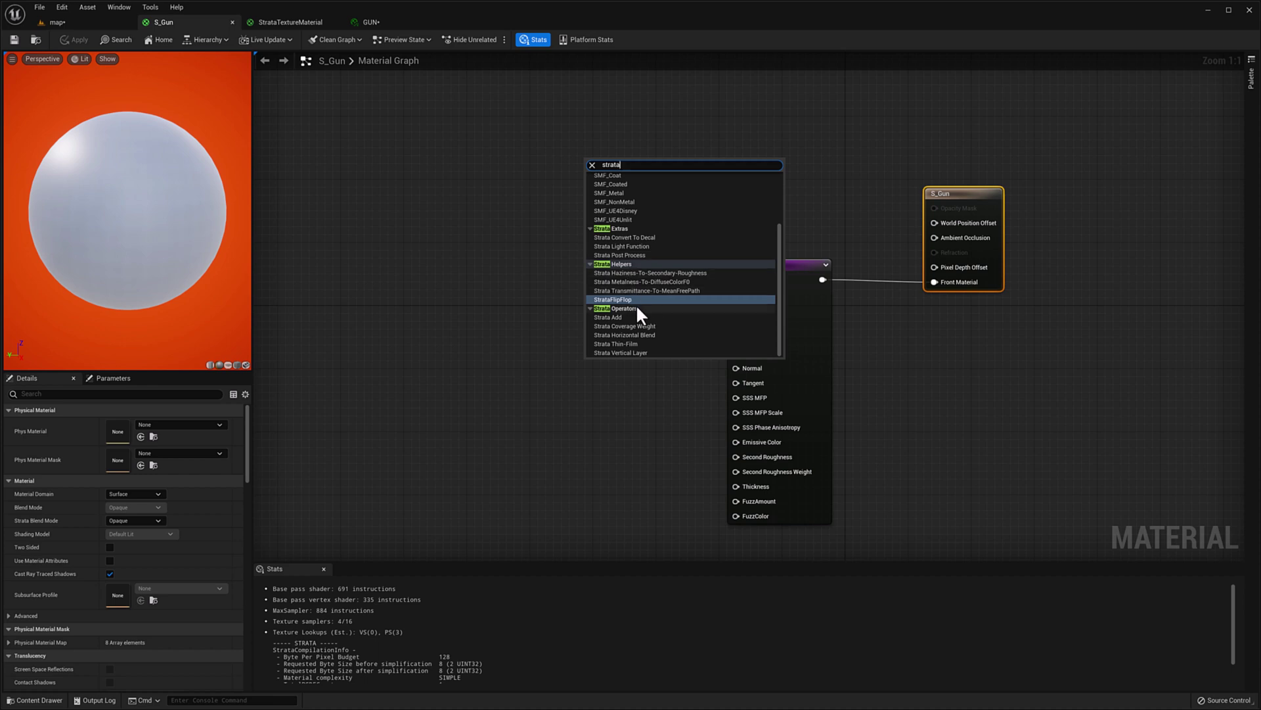
# Add a Strata Post Process node and check the output node's material domain options
pyautogui.click(630, 256)
pyautogui.moveTo(634, 188); pyautogui.dragTo(651, 207)
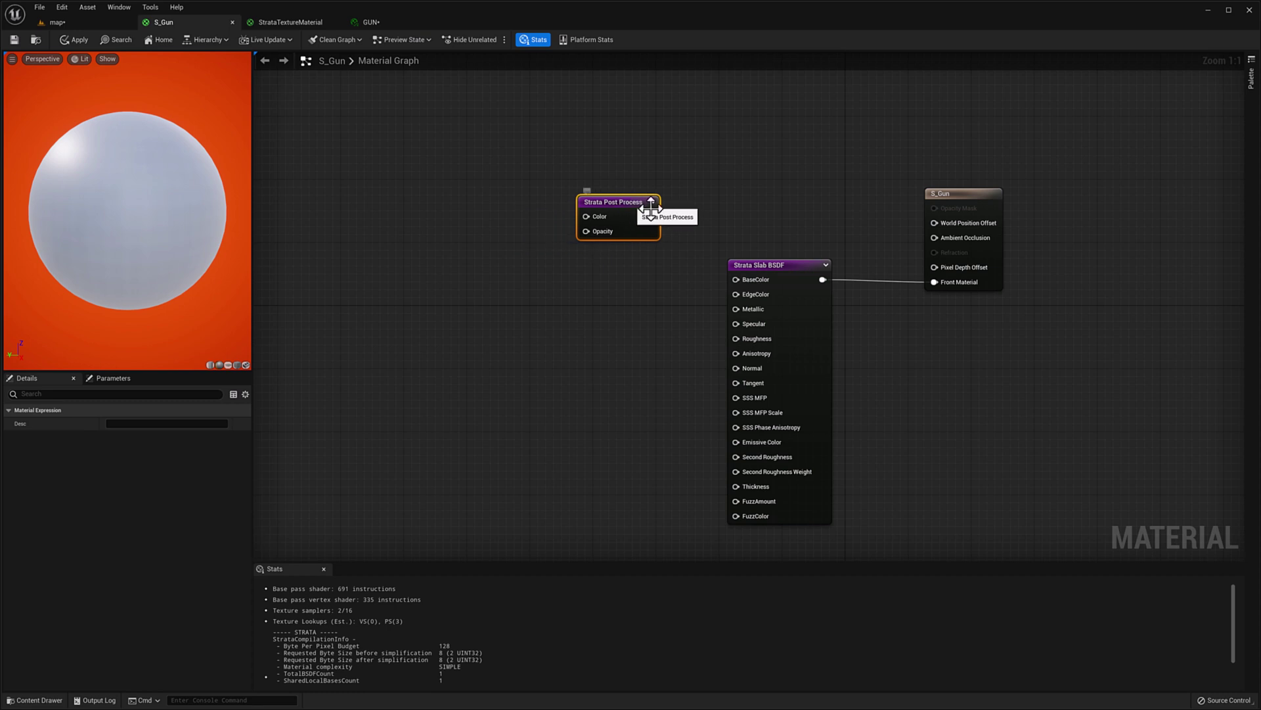
pyautogui.click(946, 192)
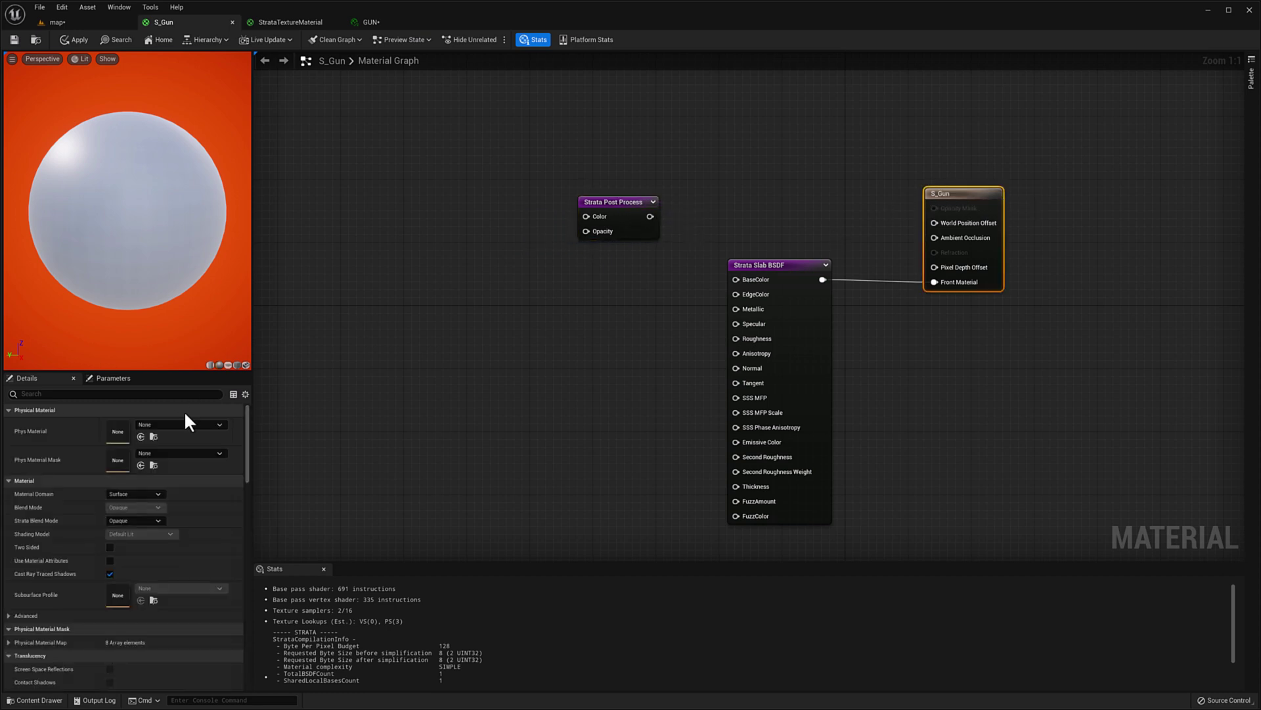
pyautogui.click(152, 494)
pyautogui.click(682, 248)
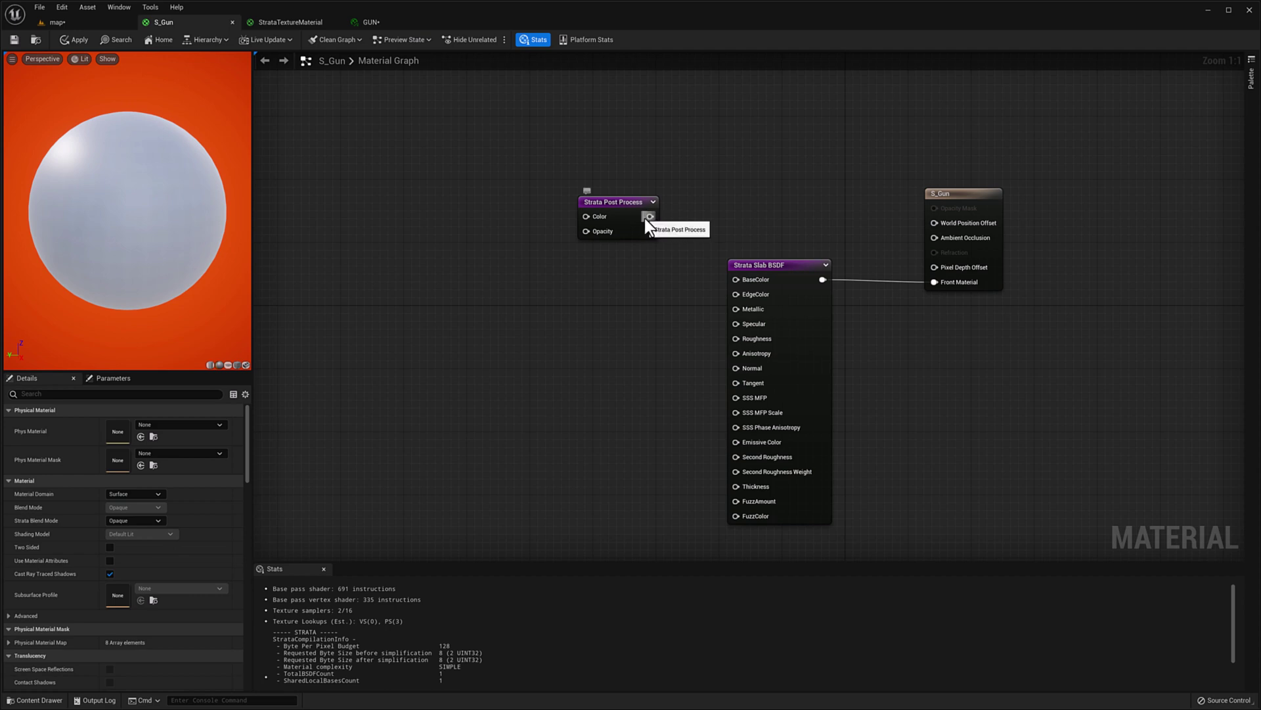
# Try wiring Strata Post Process into the output, undo it, and delete the node
pyautogui.moveTo(649, 216); pyautogui.dragTo(934, 282)
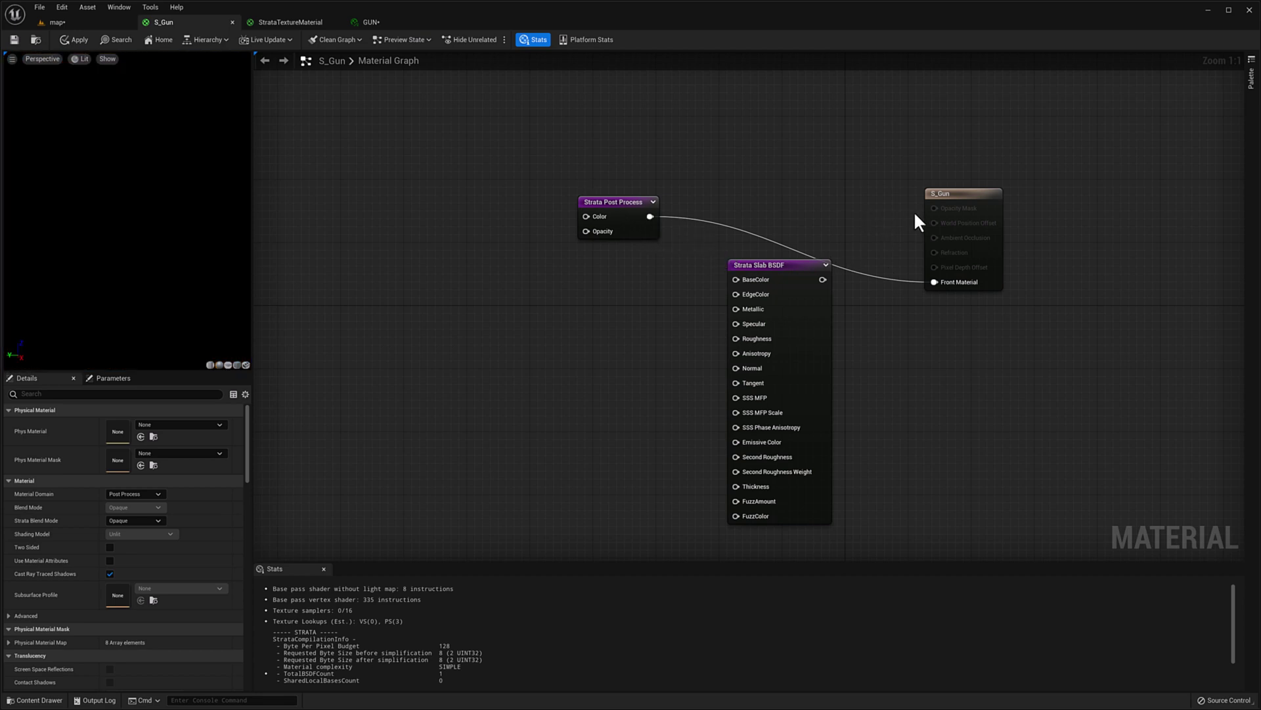
pyautogui.hotkey('ctrl', 'z')
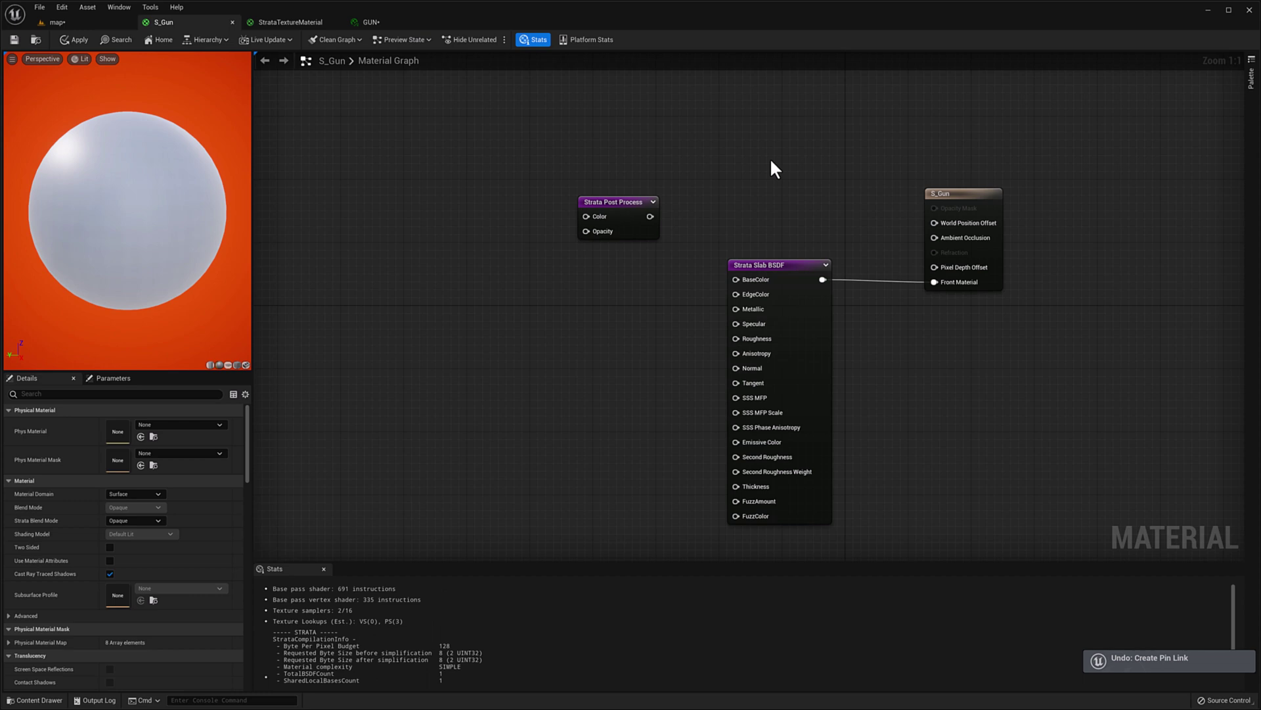
pyautogui.moveTo(608, 140); pyautogui.dragTo(611, 270)
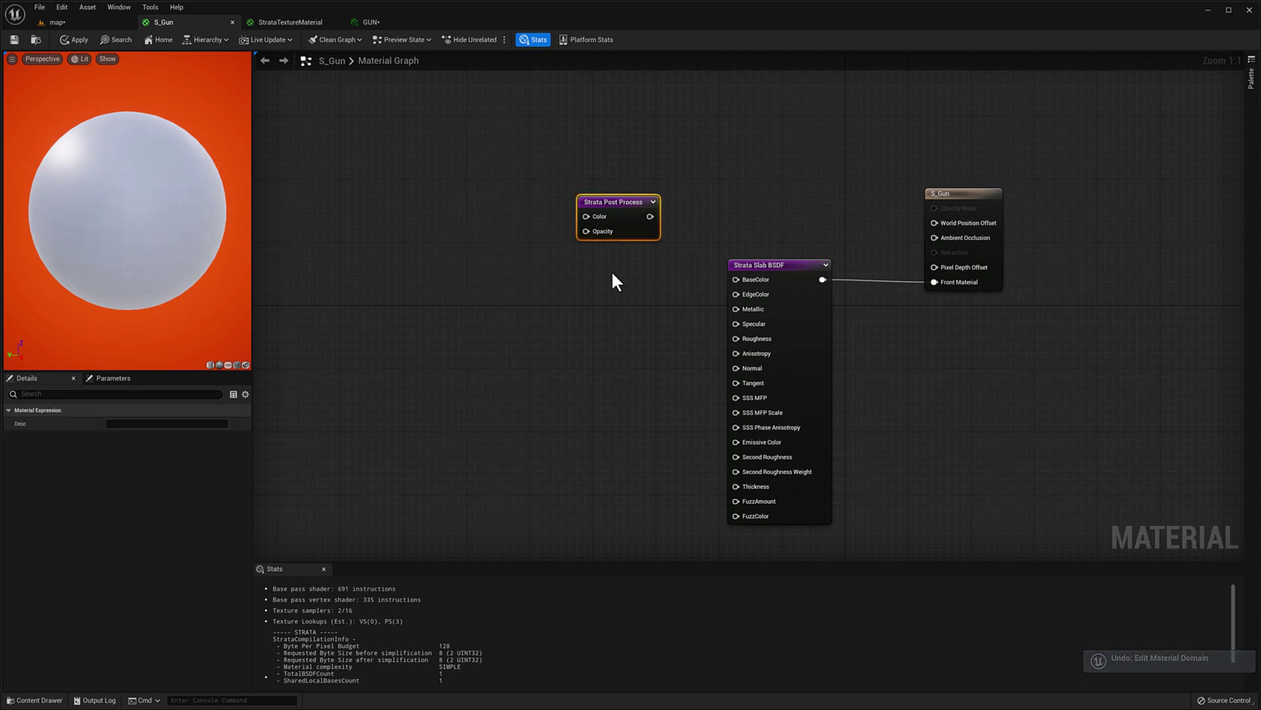
pyautogui.press('Delete')
pyautogui.moveTo(557, 266); pyautogui.dragTo(657, 271, button='right')
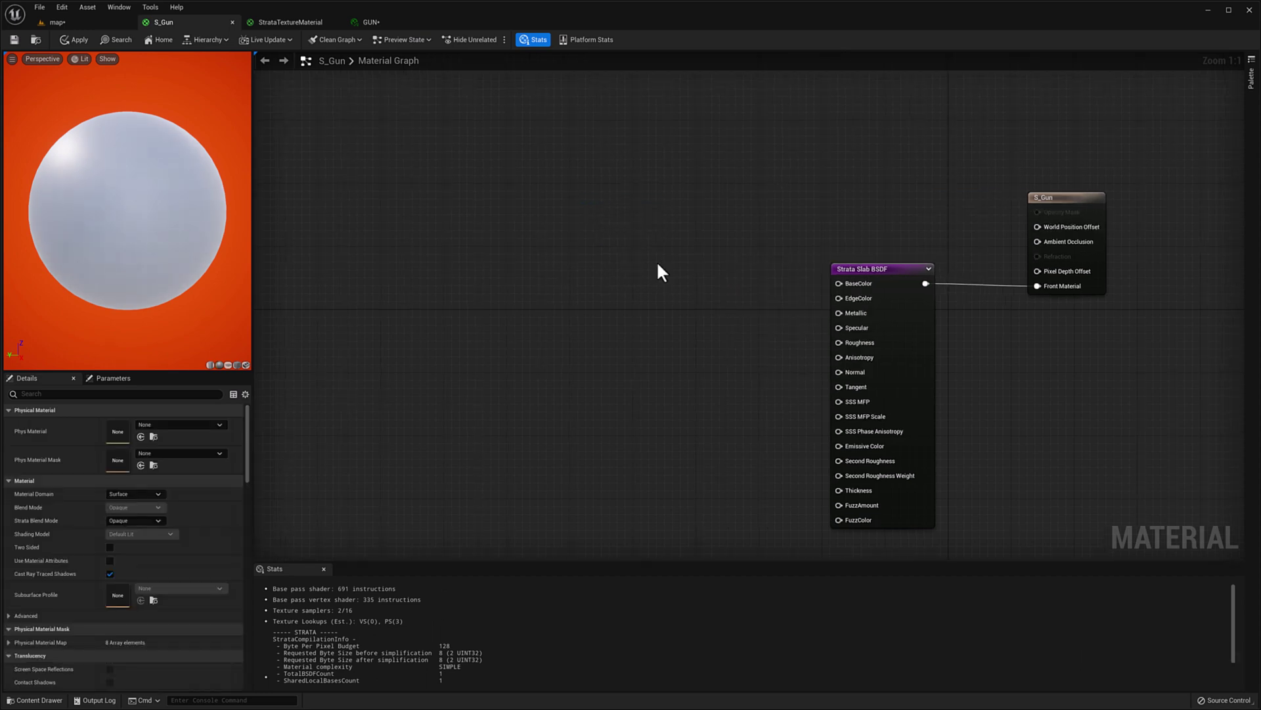
# Drag the four lambert1 textures from the Content Drawer into the graph as Texture Sample nodes
pyautogui.hotkey('ctrl', 'space')
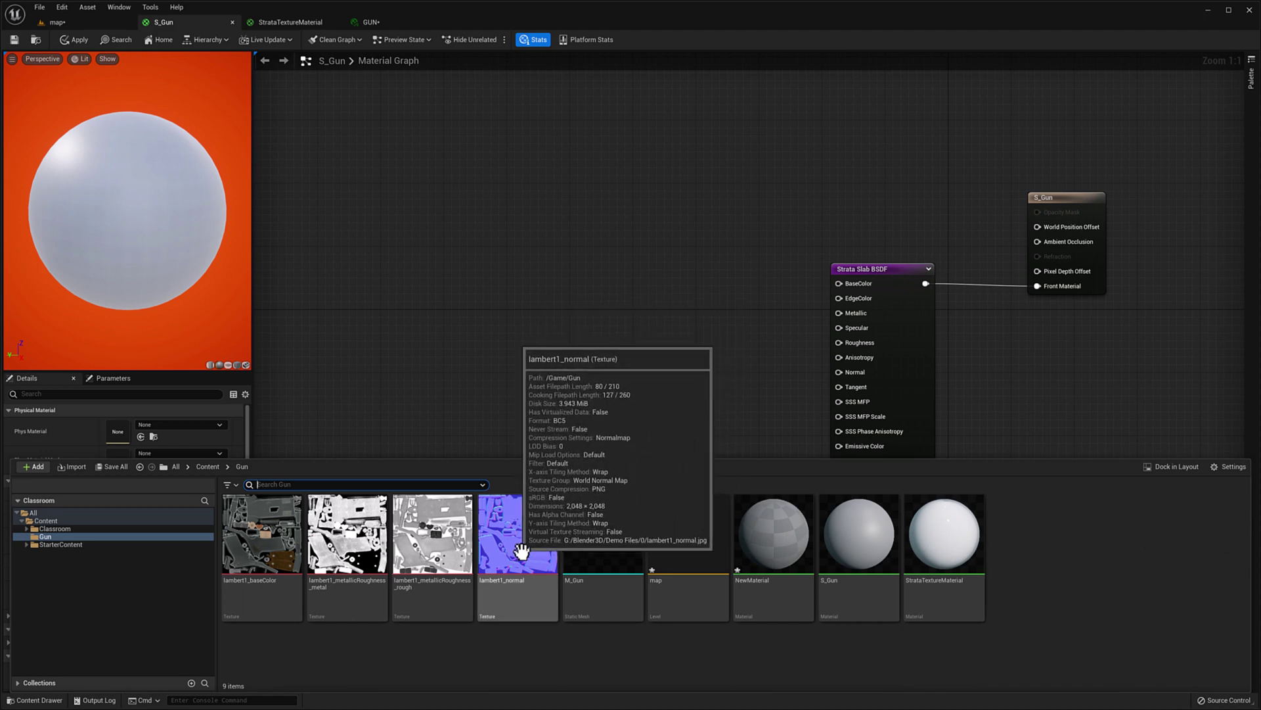
pyautogui.click(261, 534)
pyautogui.keyDown('shift'); pyautogui.click(529, 569); pyautogui.keyUp('shift')
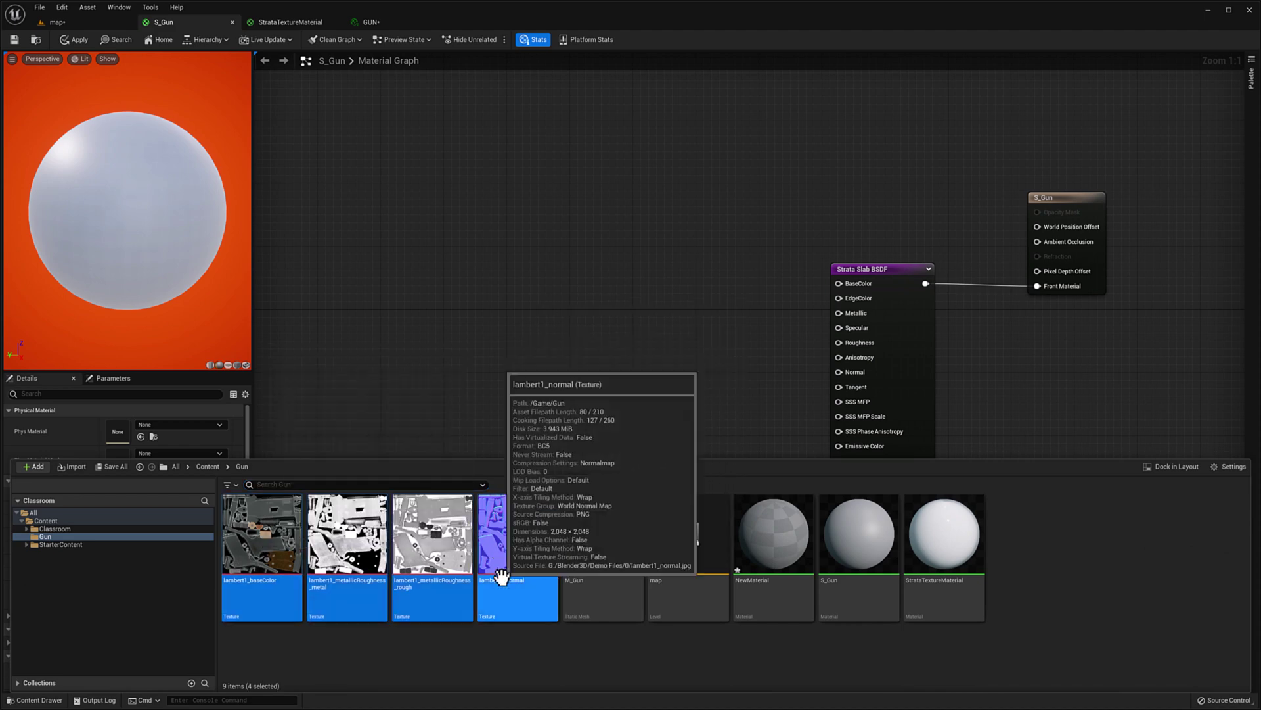
pyautogui.moveTo(529, 569); pyautogui.dragTo(447, 200)
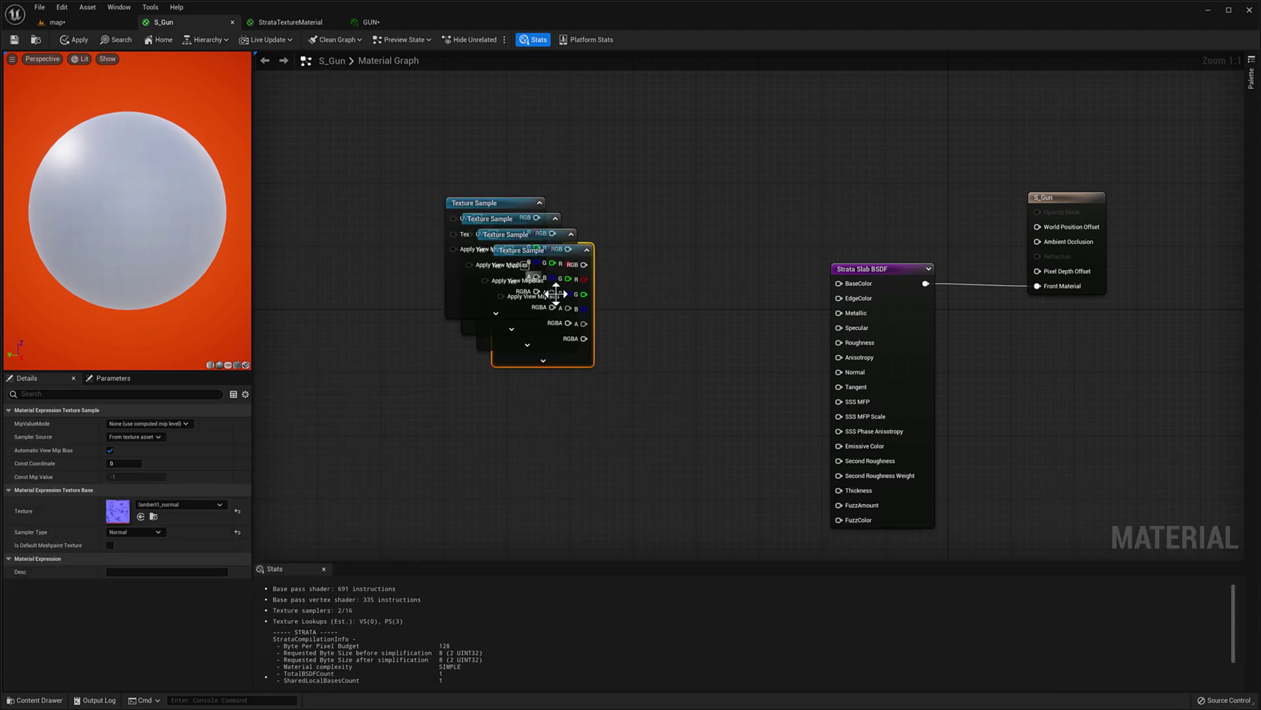
pyautogui.click(674, 328)
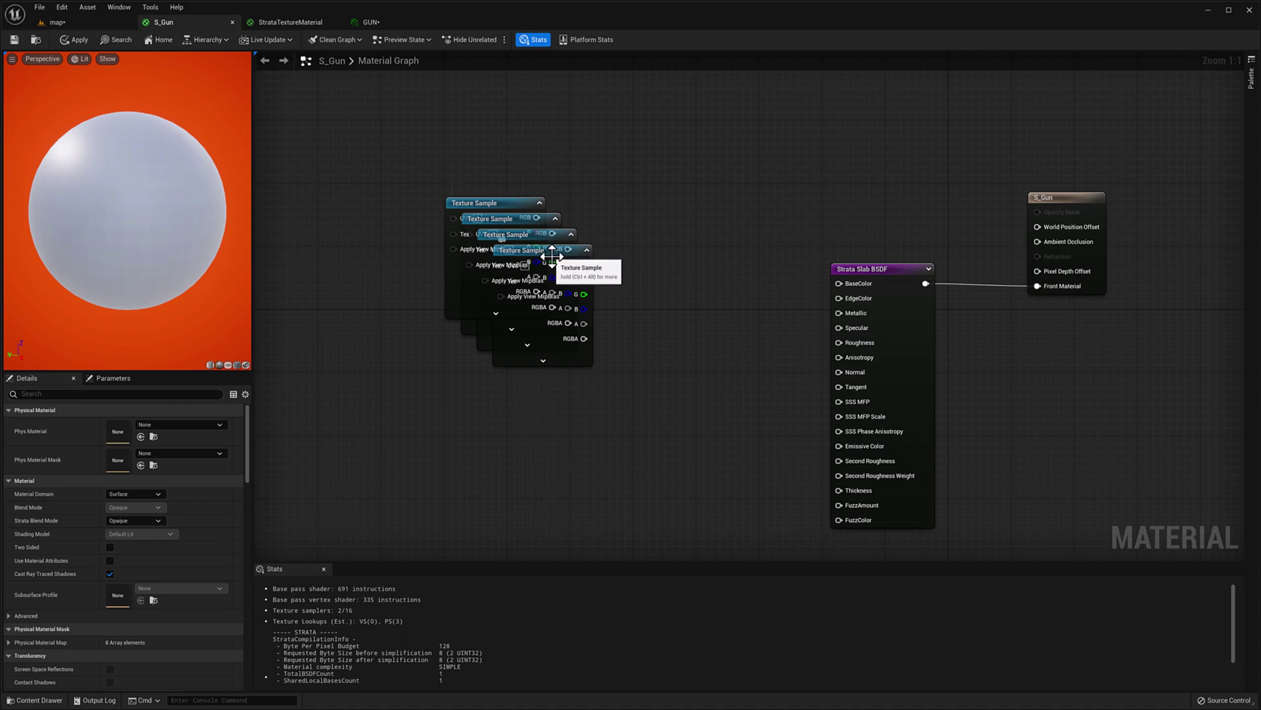
# Spread the stacked Texture Sample nodes apart, with the base colour sample on the left
pyautogui.hotkey('ctrl', 'space')
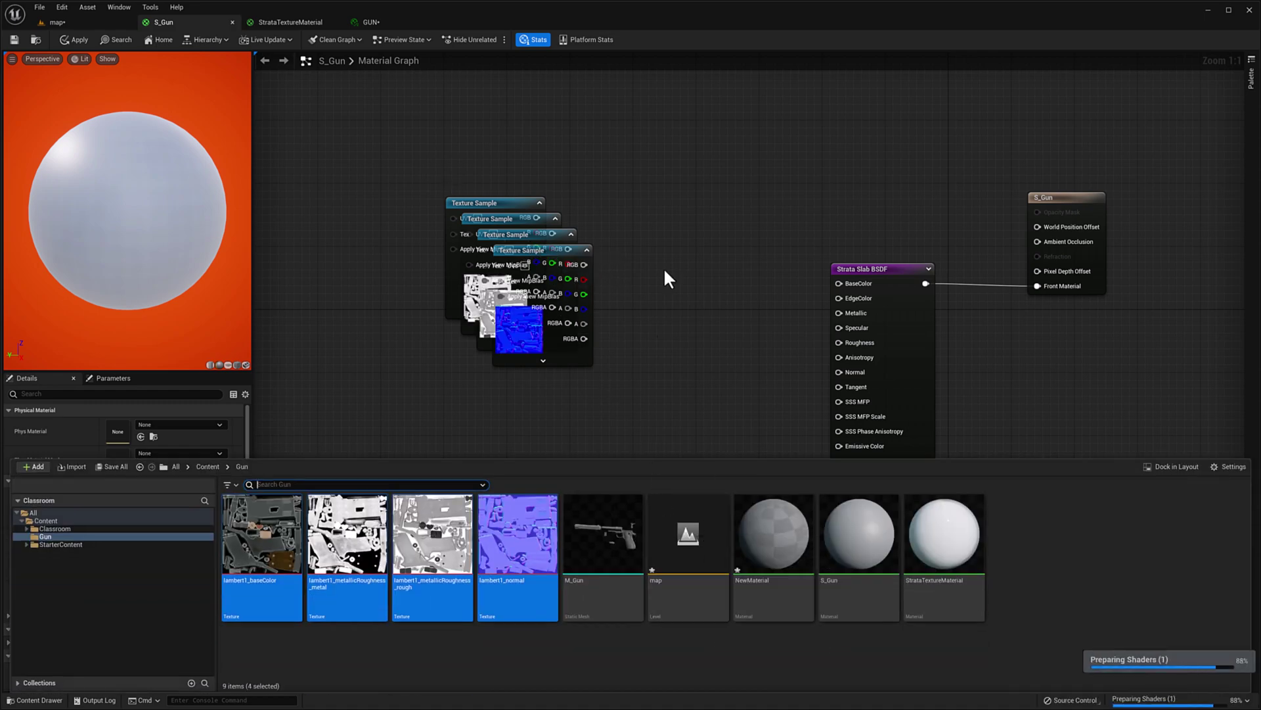
pyautogui.click(663, 266)
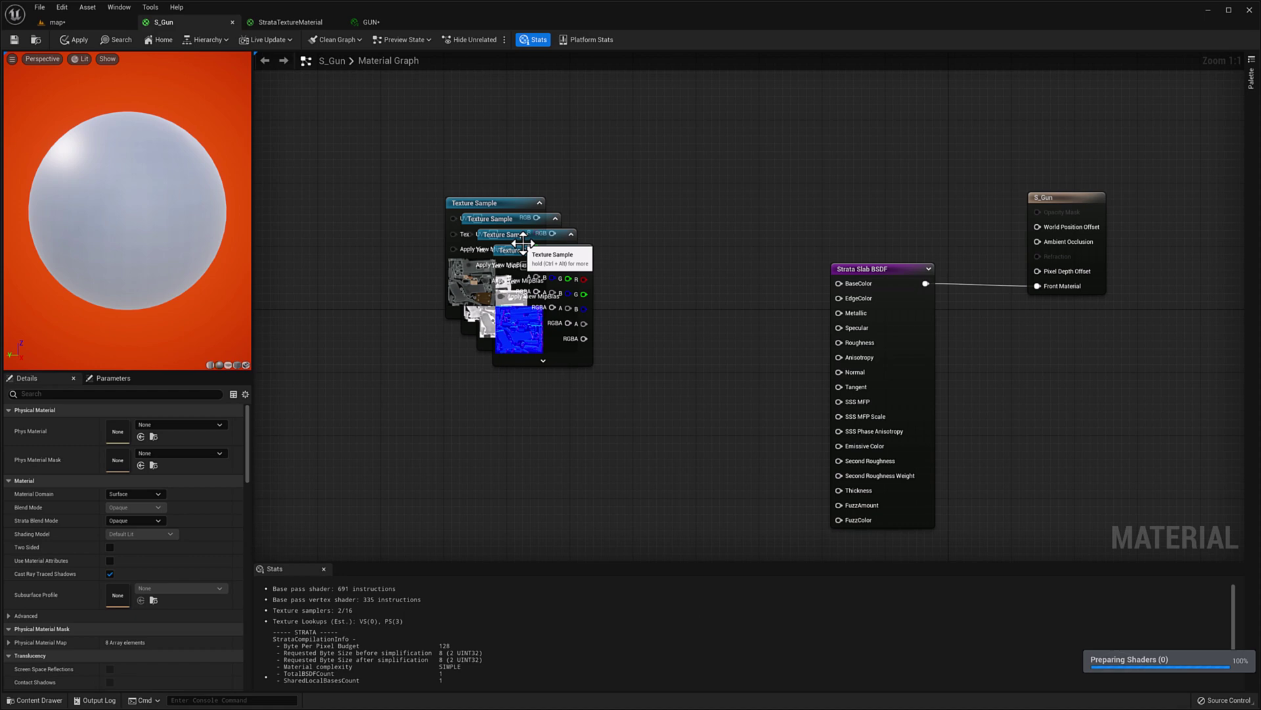
pyautogui.moveTo(524, 253); pyautogui.dragTo(664, 216)
pyautogui.moveTo(538, 259); pyautogui.dragTo(569, 396)
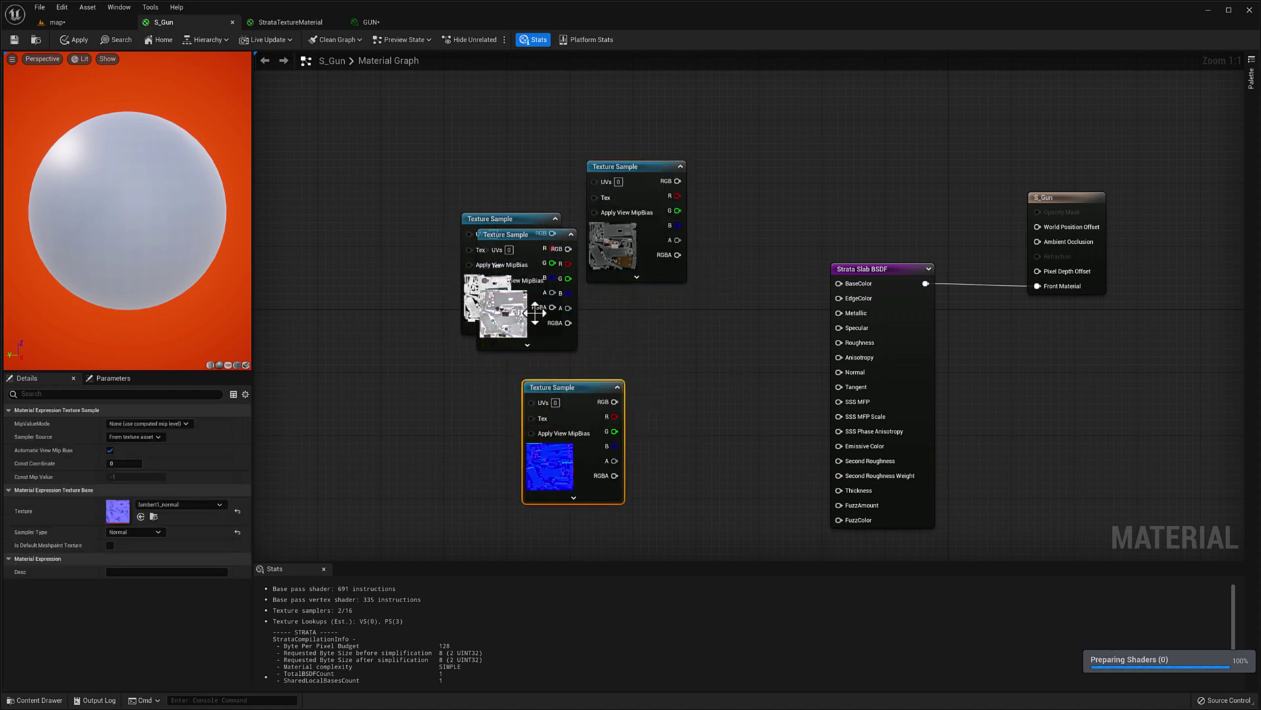
pyautogui.click(526, 243)
pyautogui.moveTo(525, 243); pyautogui.dragTo(424, 376)
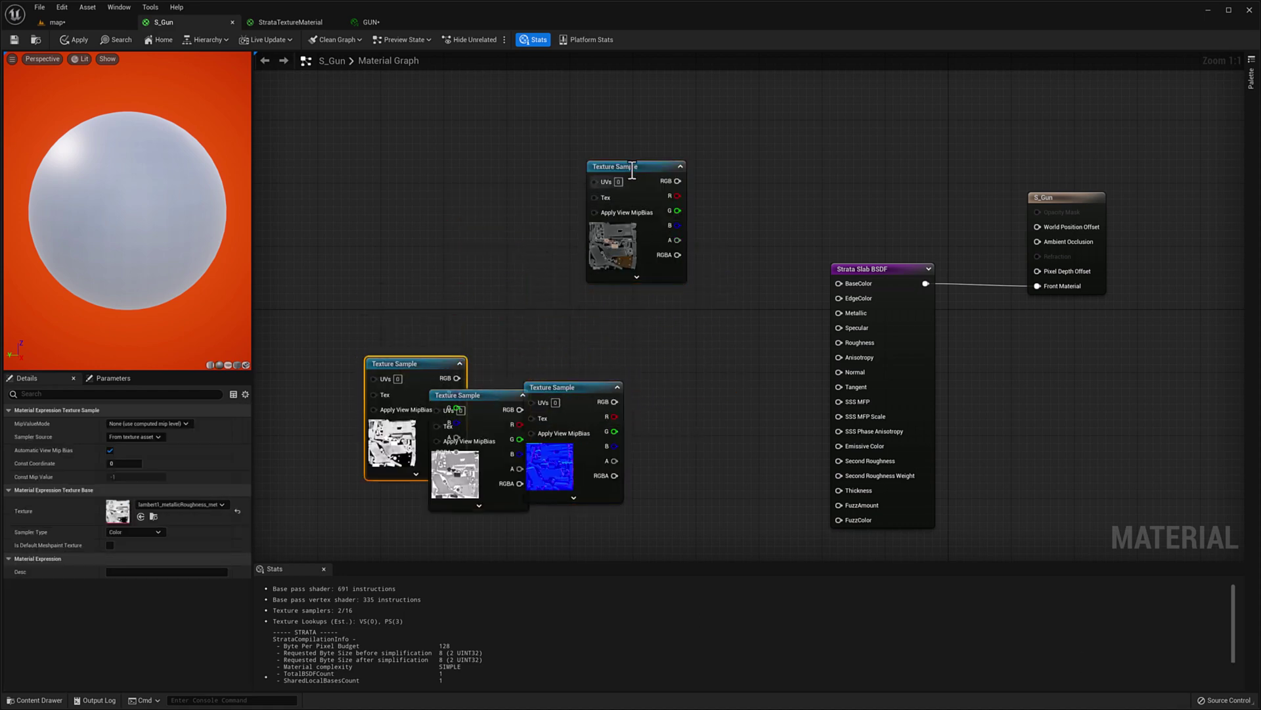
pyautogui.moveTo(643, 164); pyautogui.dragTo(539, 163)
pyautogui.moveTo(655, 289); pyautogui.dragTo(678, 356, button='right')
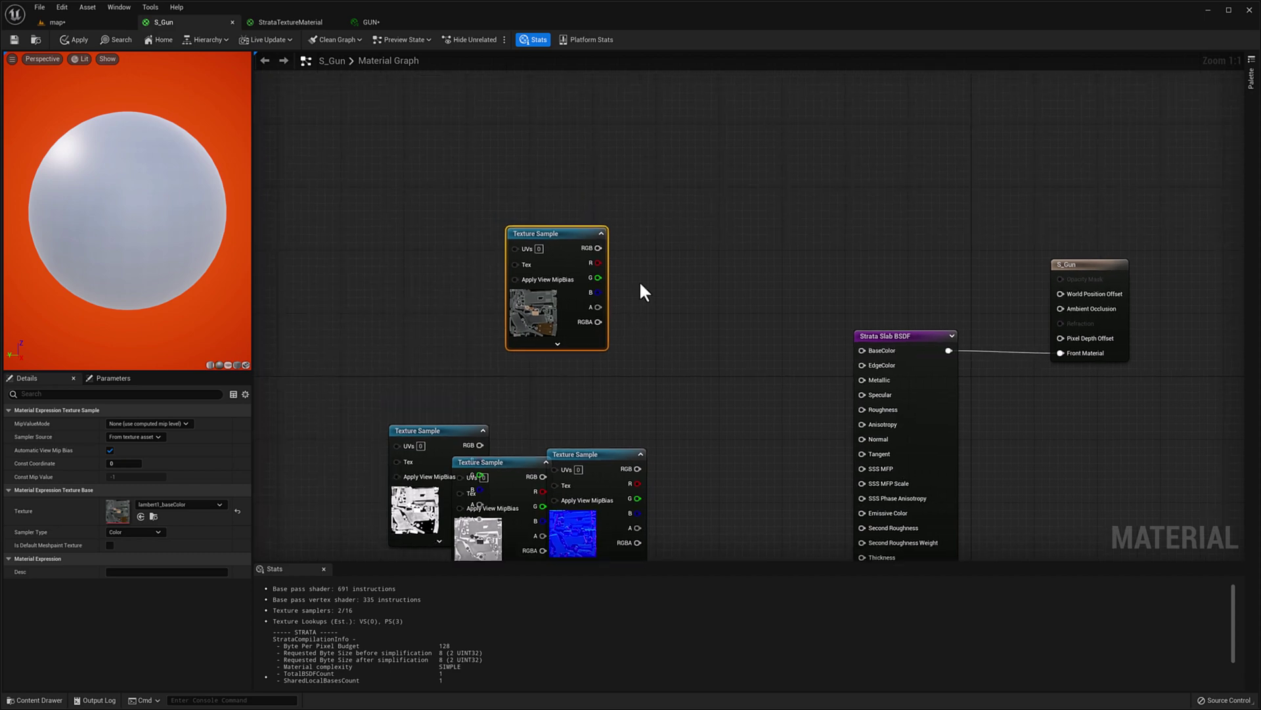
# Add a TextureCoordinate node via a 'coor' search and place it left of the base colour sample
pyautogui.rightClick(678, 221)
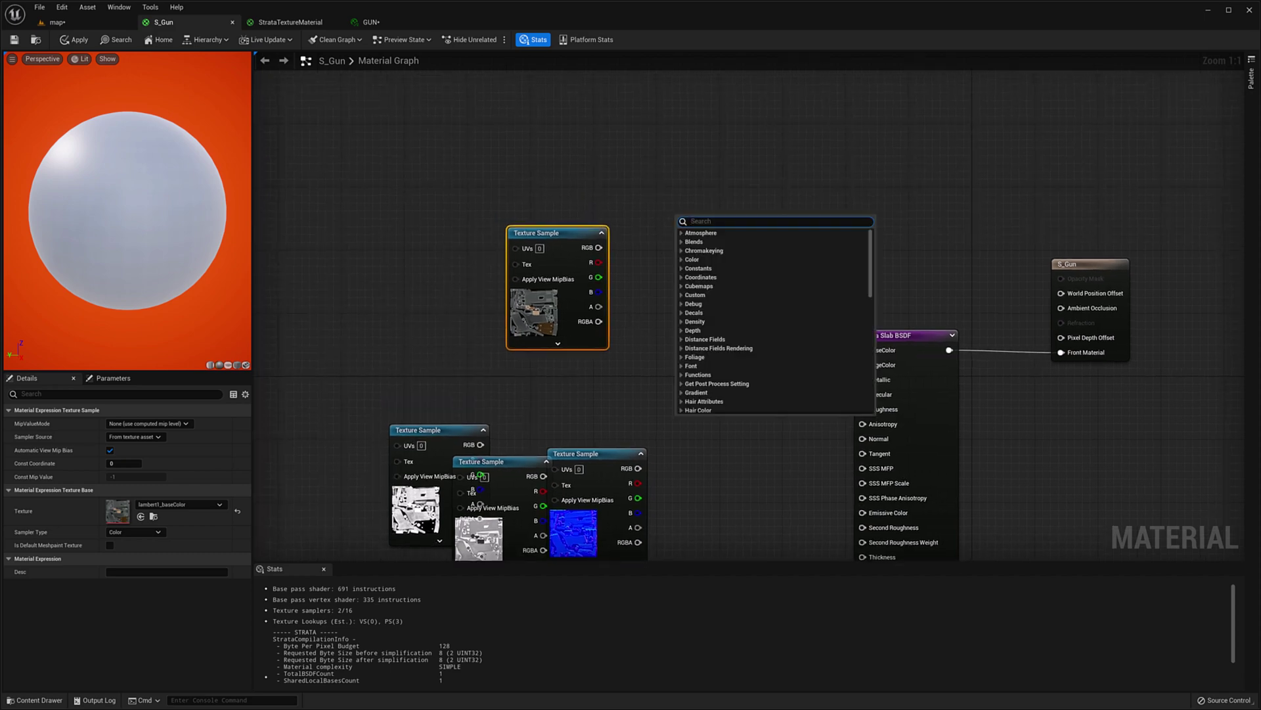
pyautogui.write('coor')
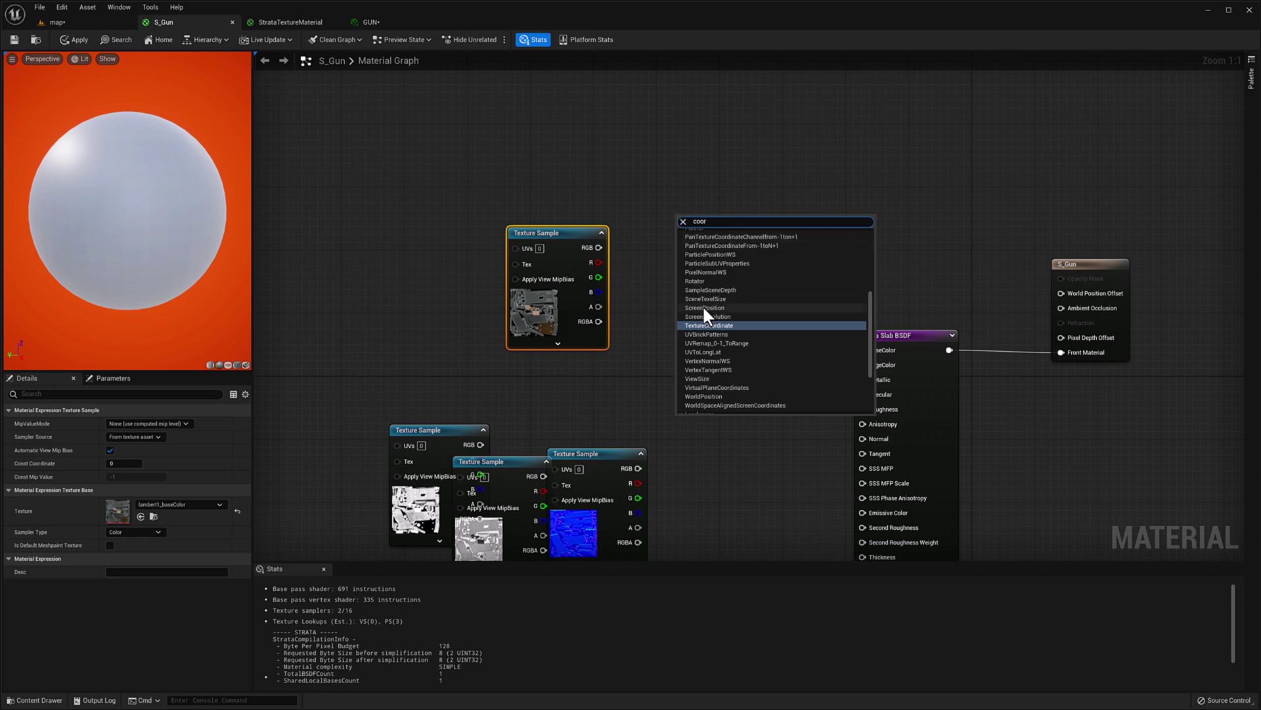
pyautogui.click(703, 325)
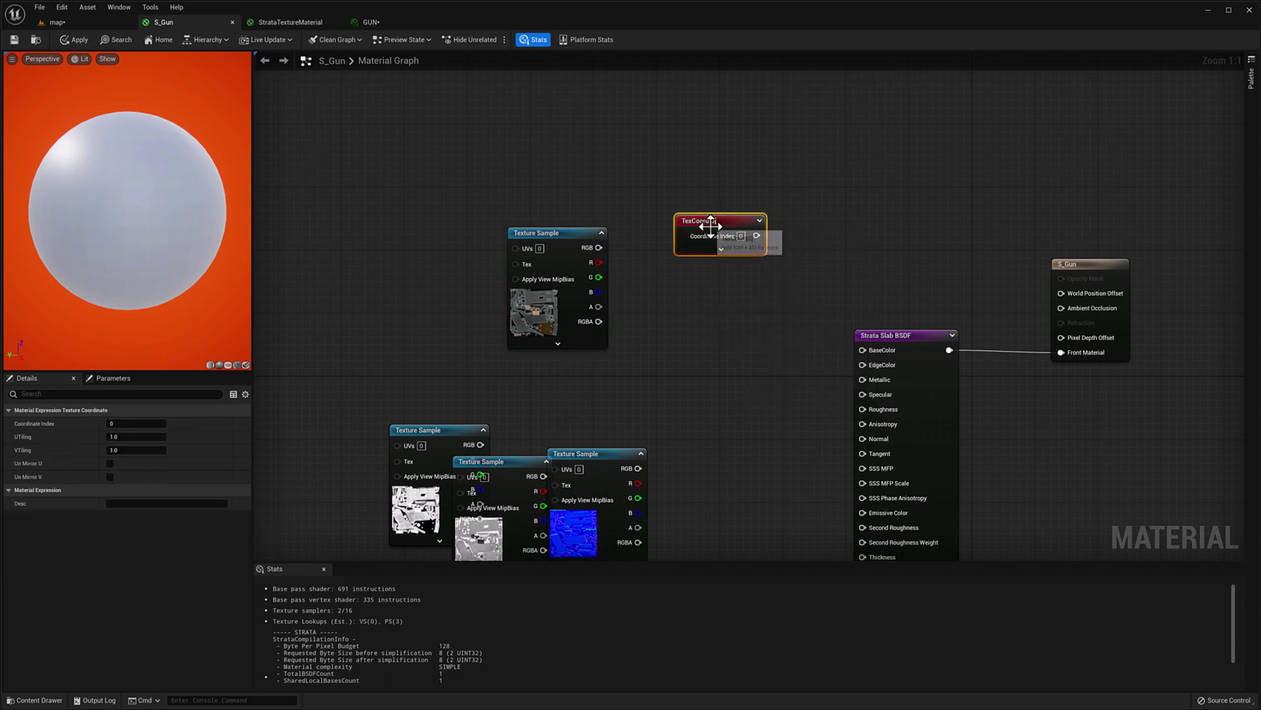
pyautogui.moveTo(713, 221); pyautogui.dragTo(490, 179)
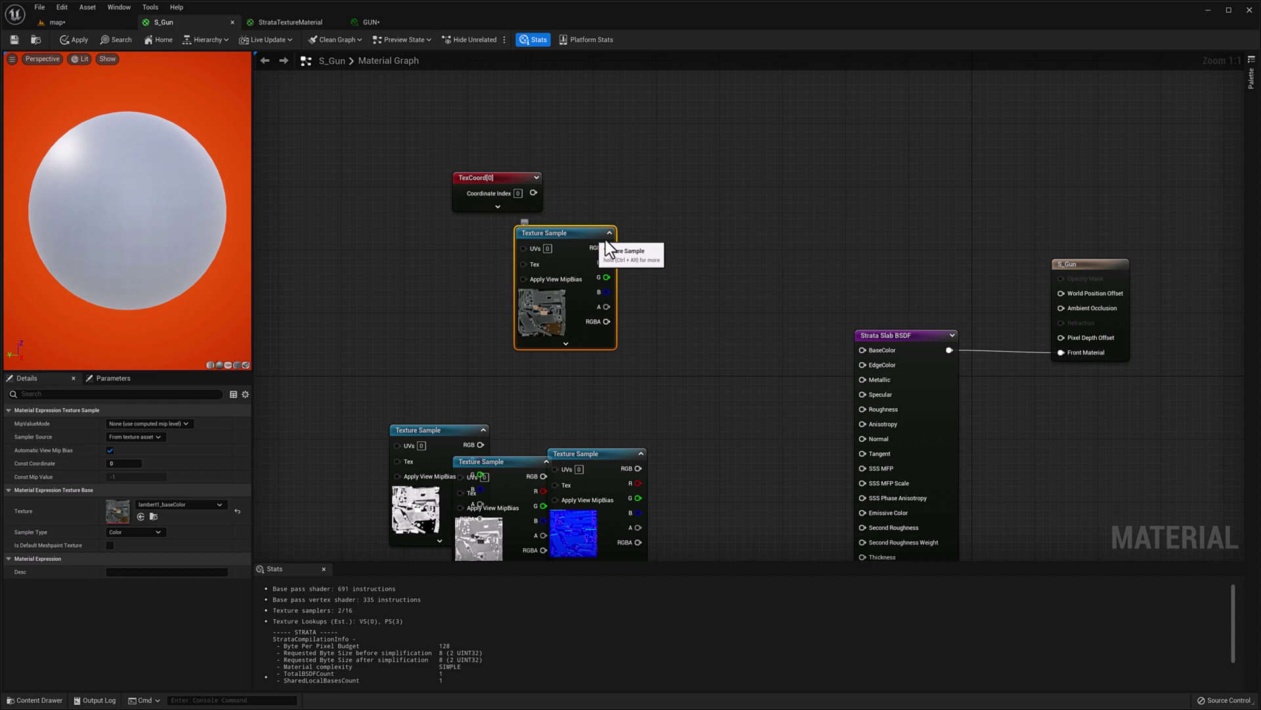
pyautogui.moveTo(605, 239); pyautogui.dragTo(708, 247)
pyautogui.moveTo(522, 191); pyautogui.dragTo(443, 183)
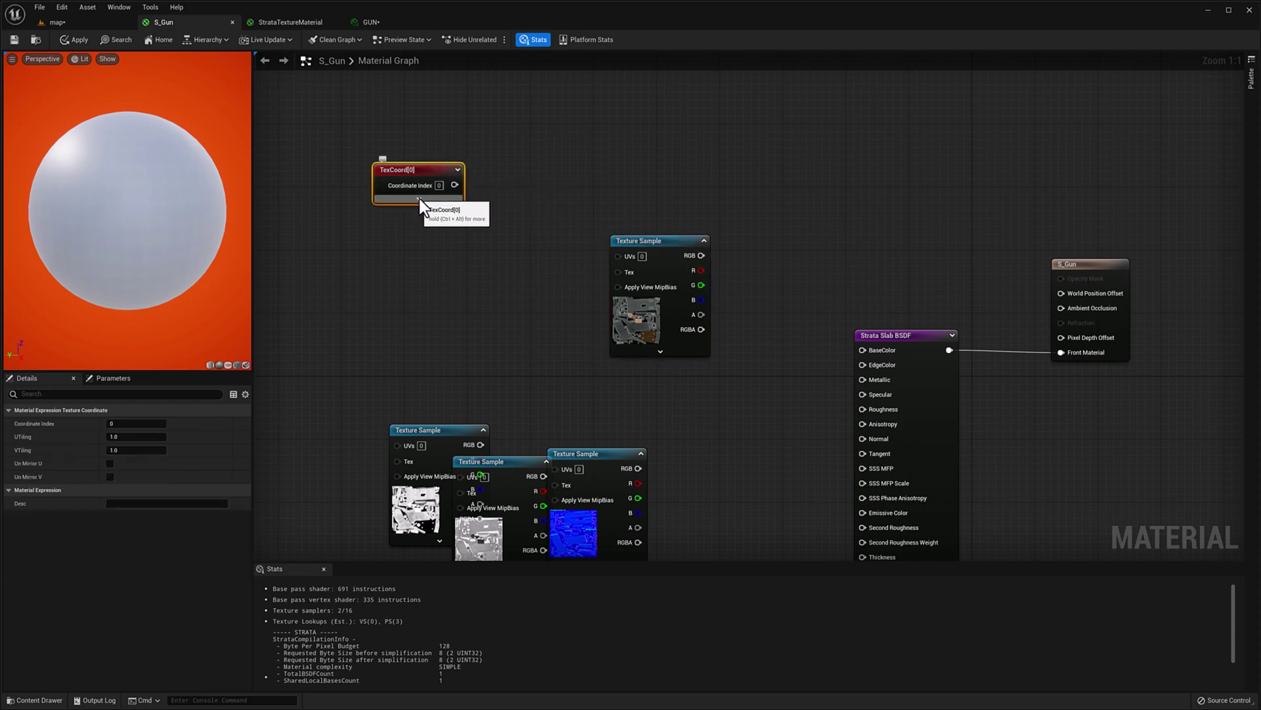
# Check the TexCoord node's tiling options and wire TexCoord[0] into the base colour sample's UVs
pyautogui.click(419, 199)
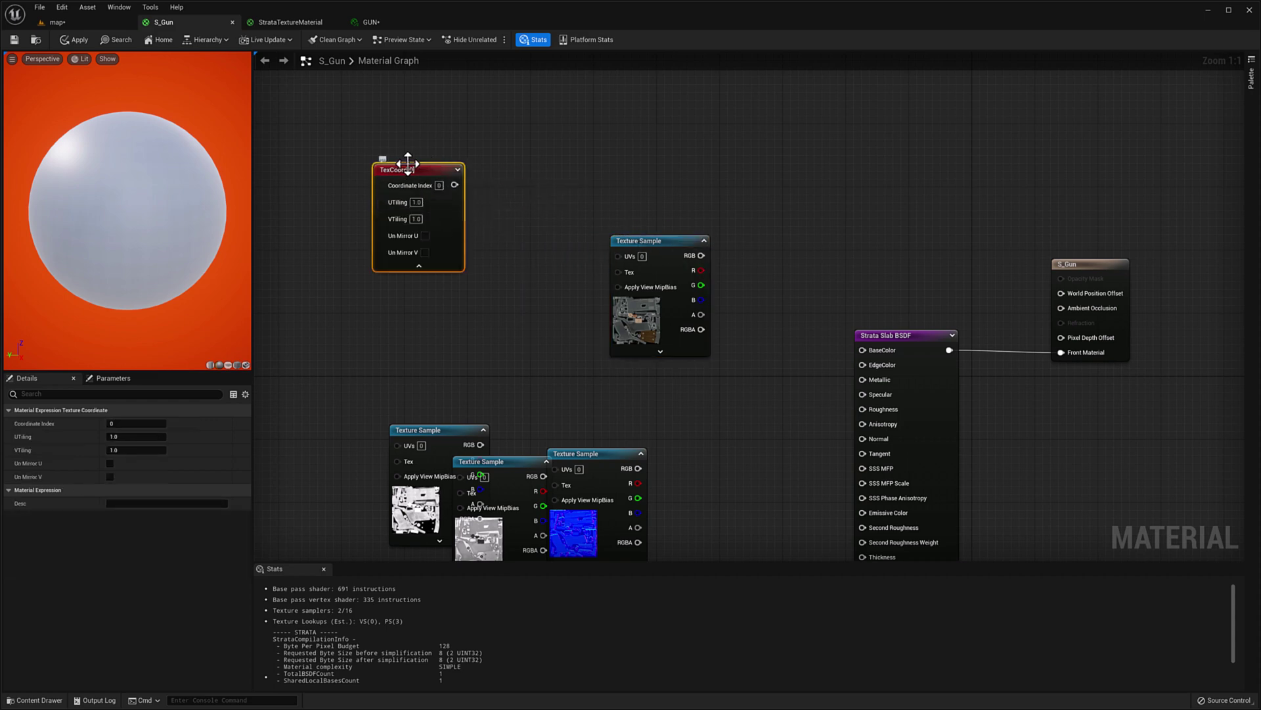
pyautogui.moveTo(410, 161); pyautogui.dragTo(408, 200)
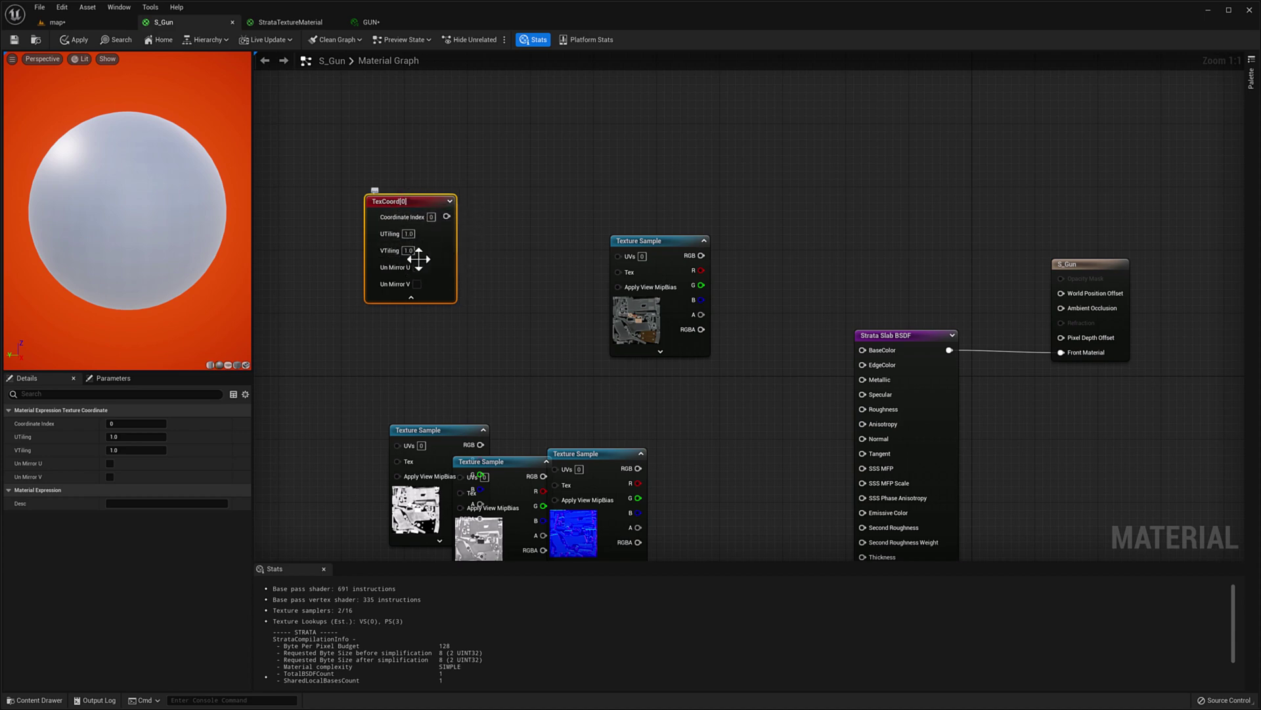
pyautogui.click(412, 297)
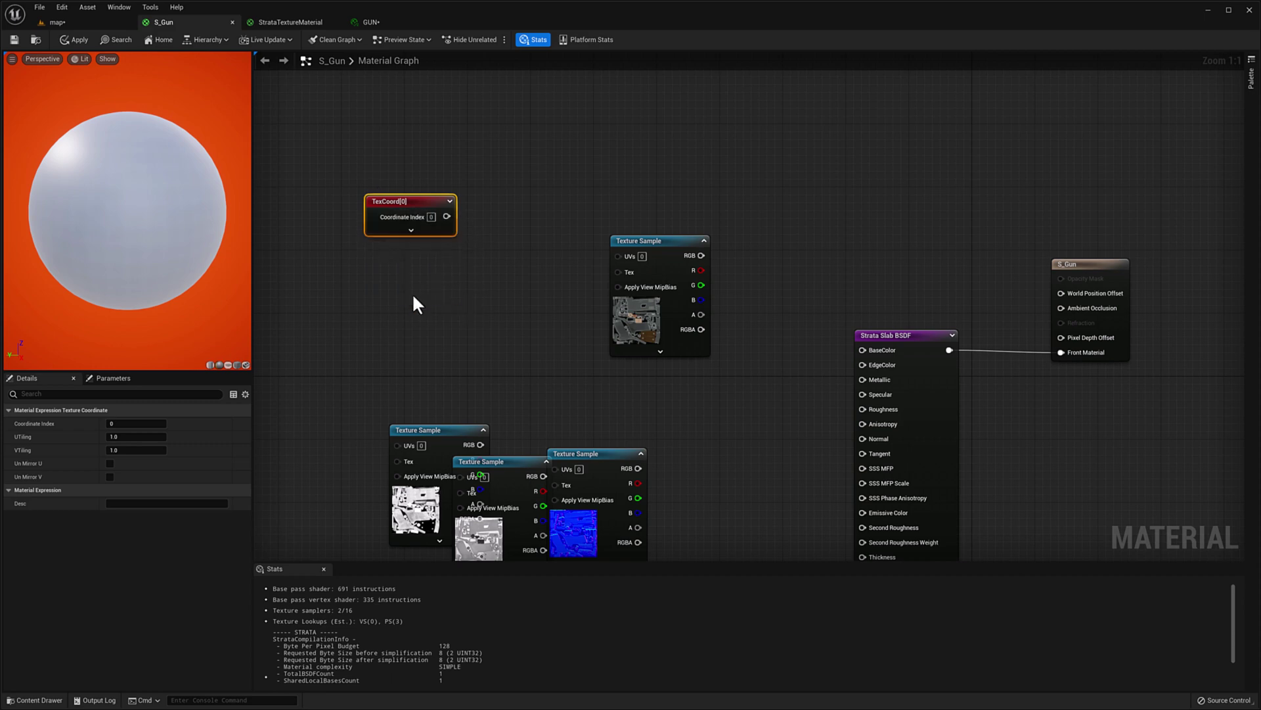
pyautogui.click(411, 230)
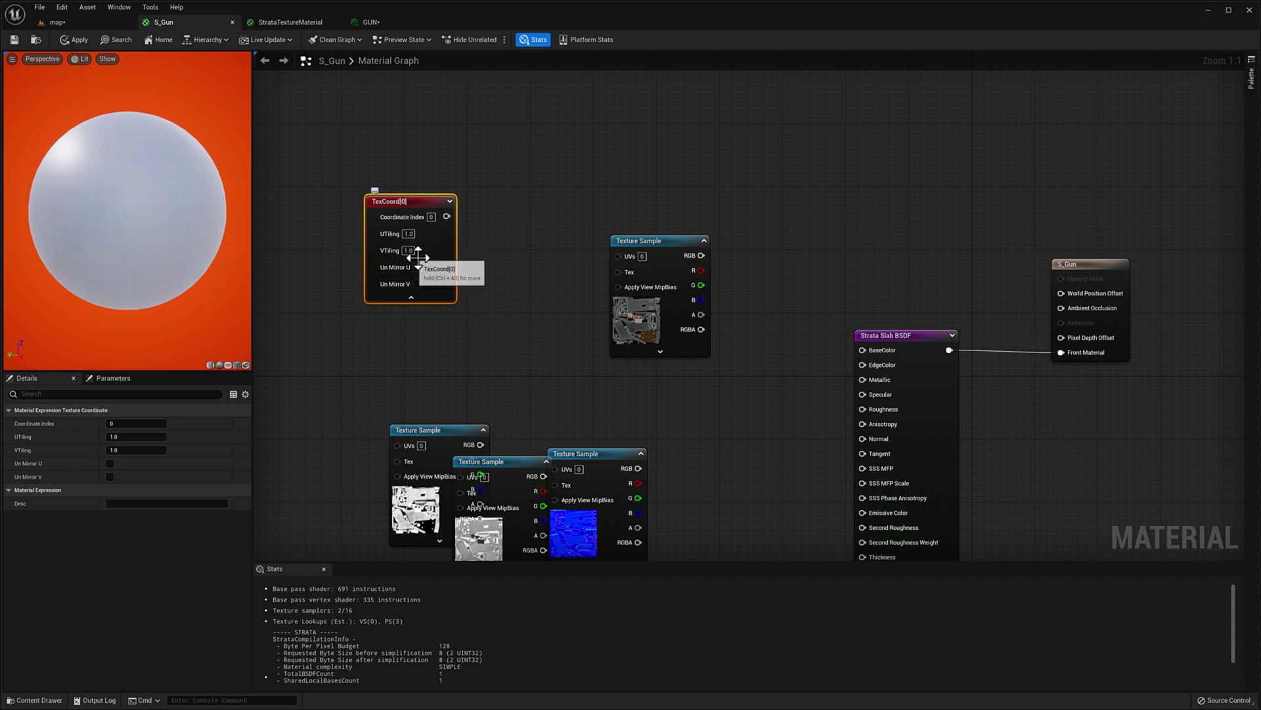
pyautogui.moveTo(394, 200); pyautogui.dragTo(370, 200)
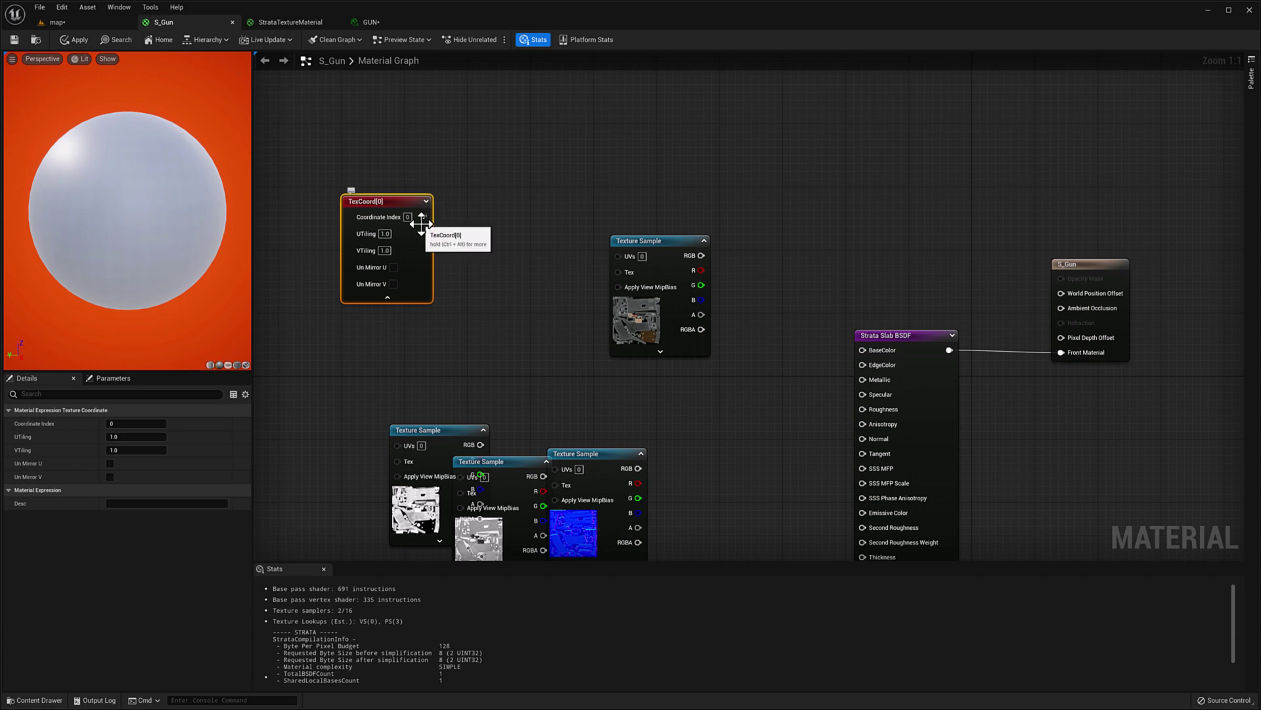
pyautogui.moveTo(422, 215); pyautogui.dragTo(586, 250)
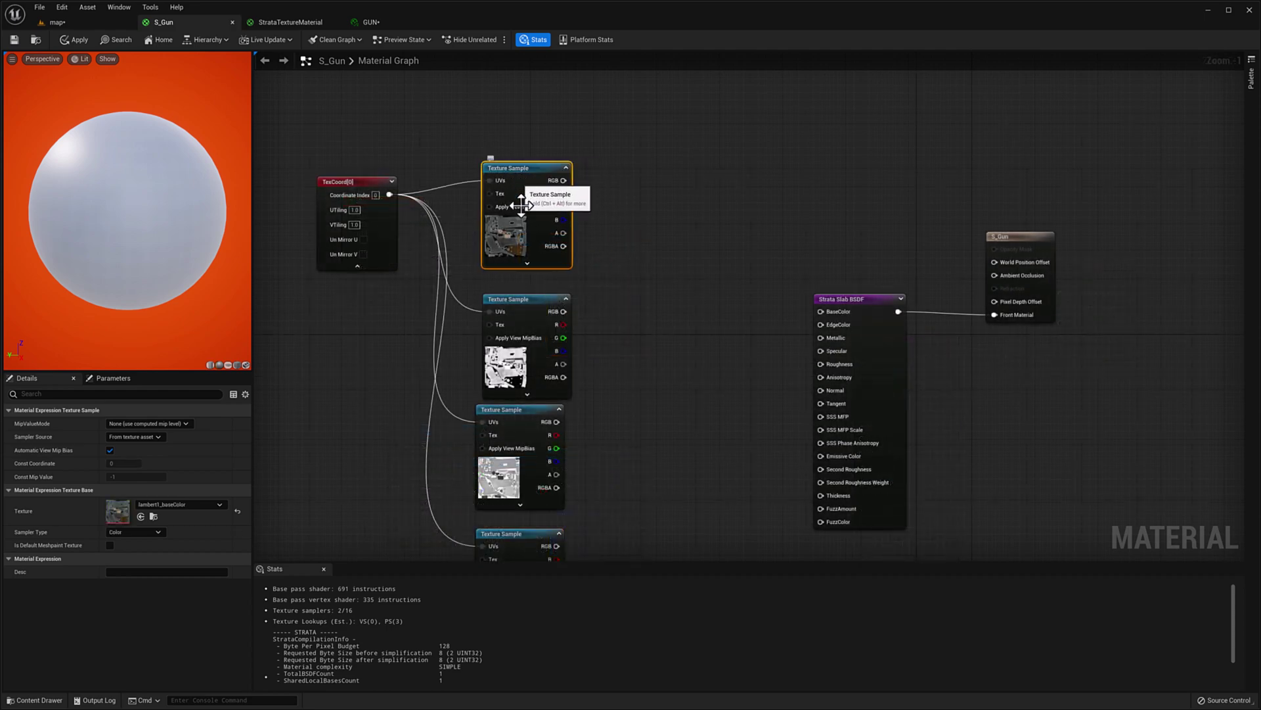
# Wire the base colour texture to the Slab's BaseColor and the normal map to its Normal
pyautogui.moveTo(516, 177); pyautogui.dragTo(501, 144, button='right')
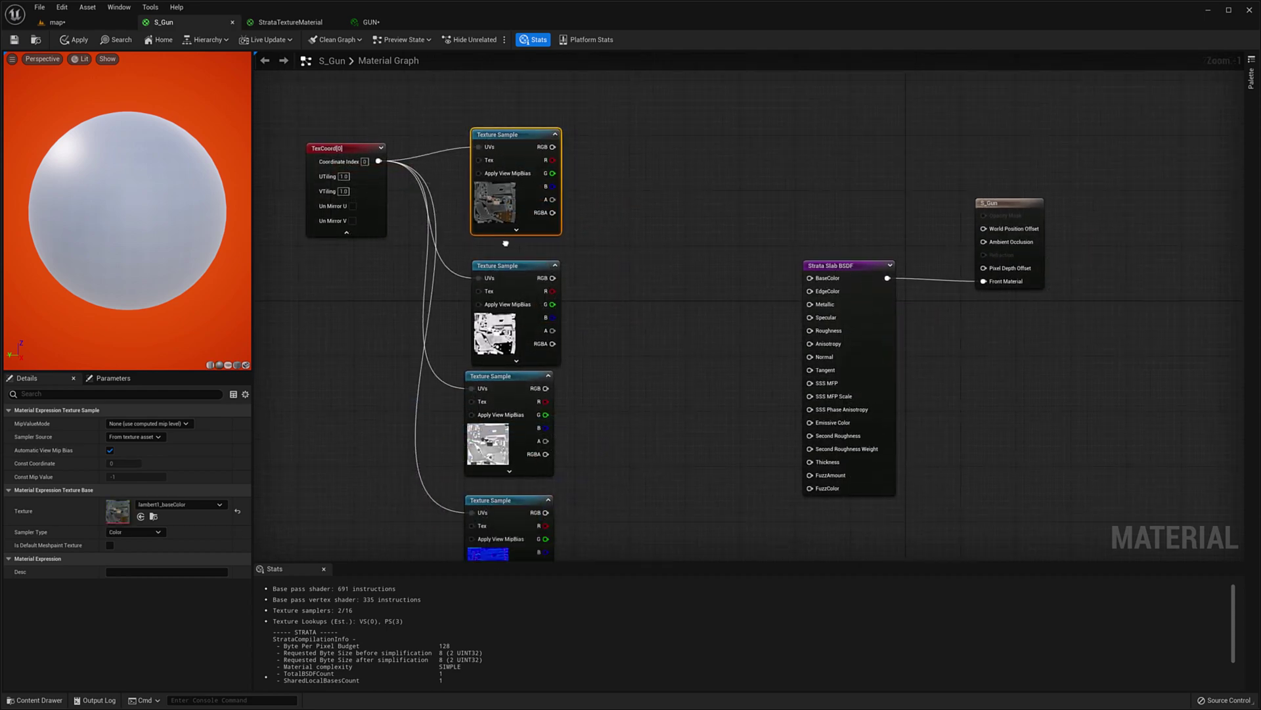
pyautogui.click(503, 266)
pyautogui.moveTo(557, 315); pyautogui.dragTo(535, 291, button='right')
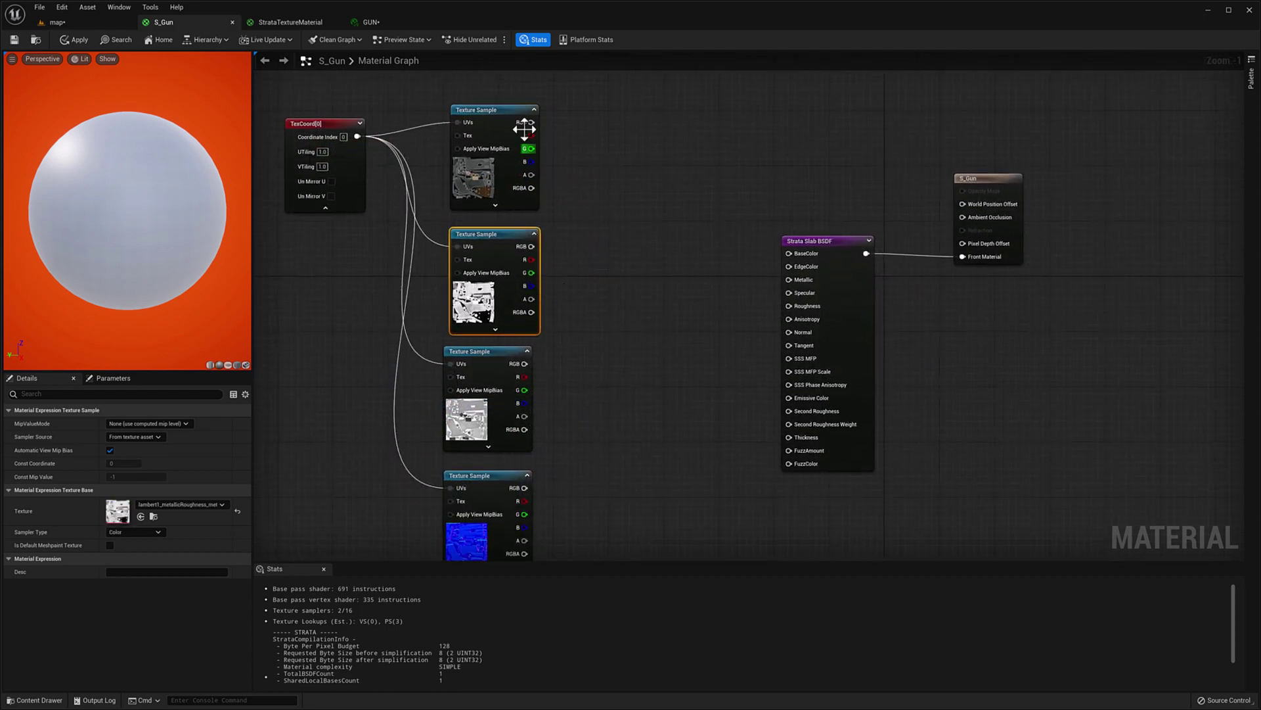
pyautogui.moveTo(532, 122); pyautogui.dragTo(791, 254)
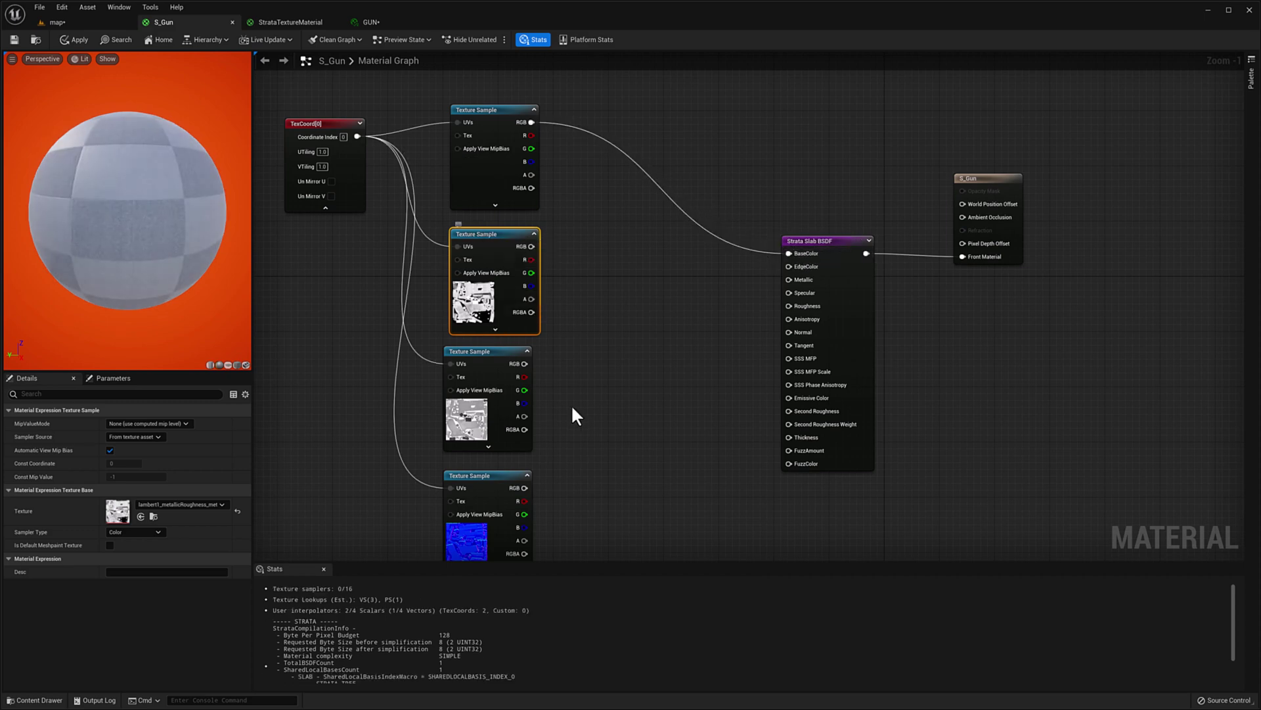
pyautogui.moveTo(576, 415); pyautogui.dragTo(564, 389, button='right')
pyautogui.click(479, 485)
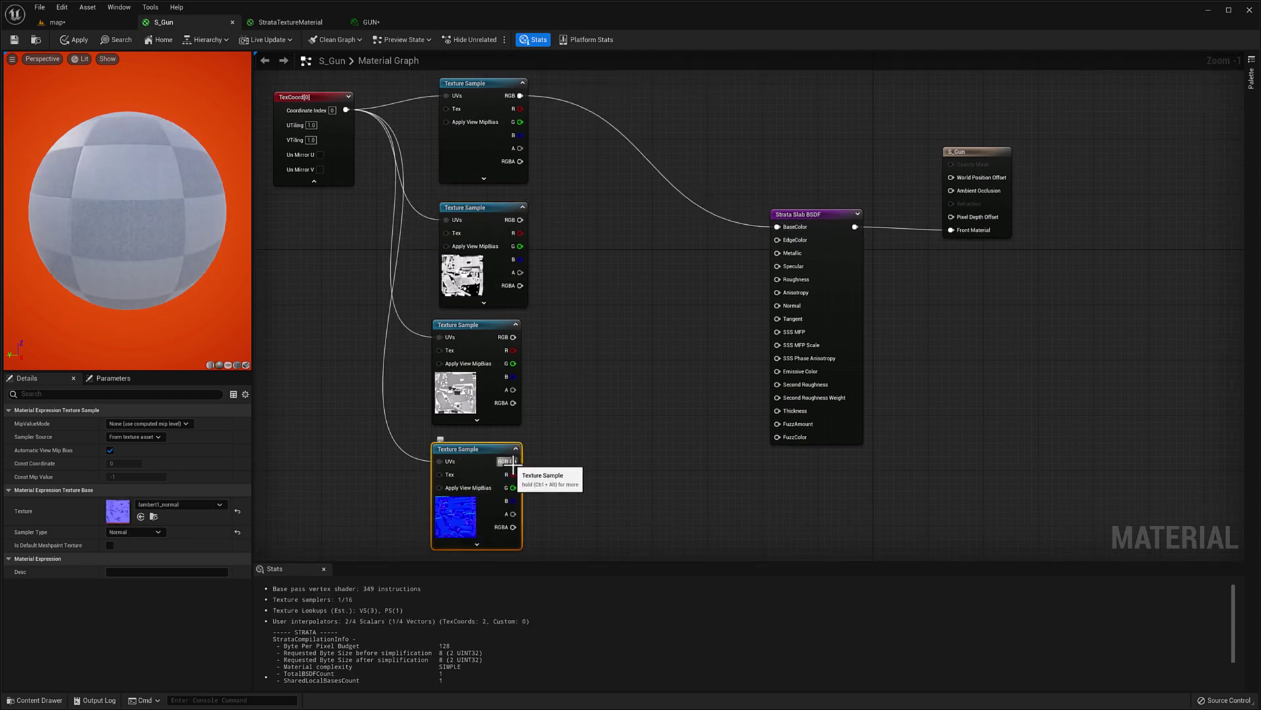
pyautogui.moveTo(513, 461); pyautogui.dragTo(778, 305)
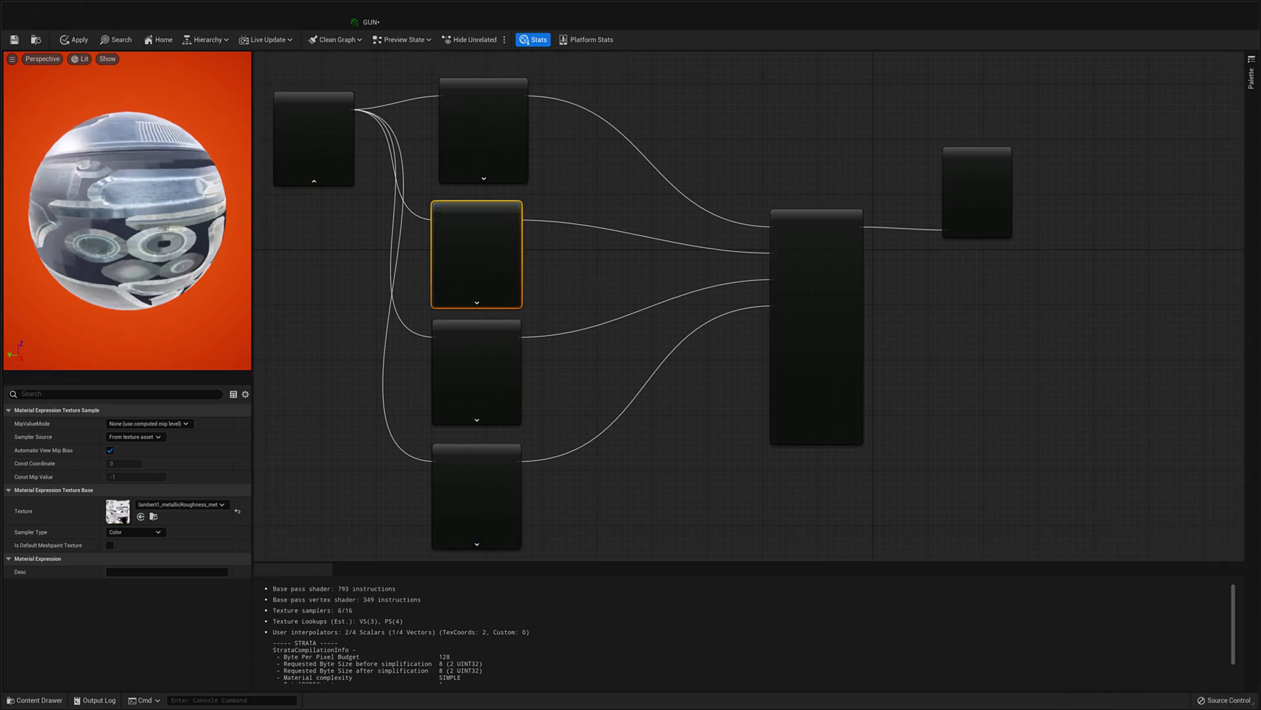
pyautogui.moveTo(105, 197); pyautogui.dragTo(230, 195)
pyautogui.scroll(-2, 102, 161)
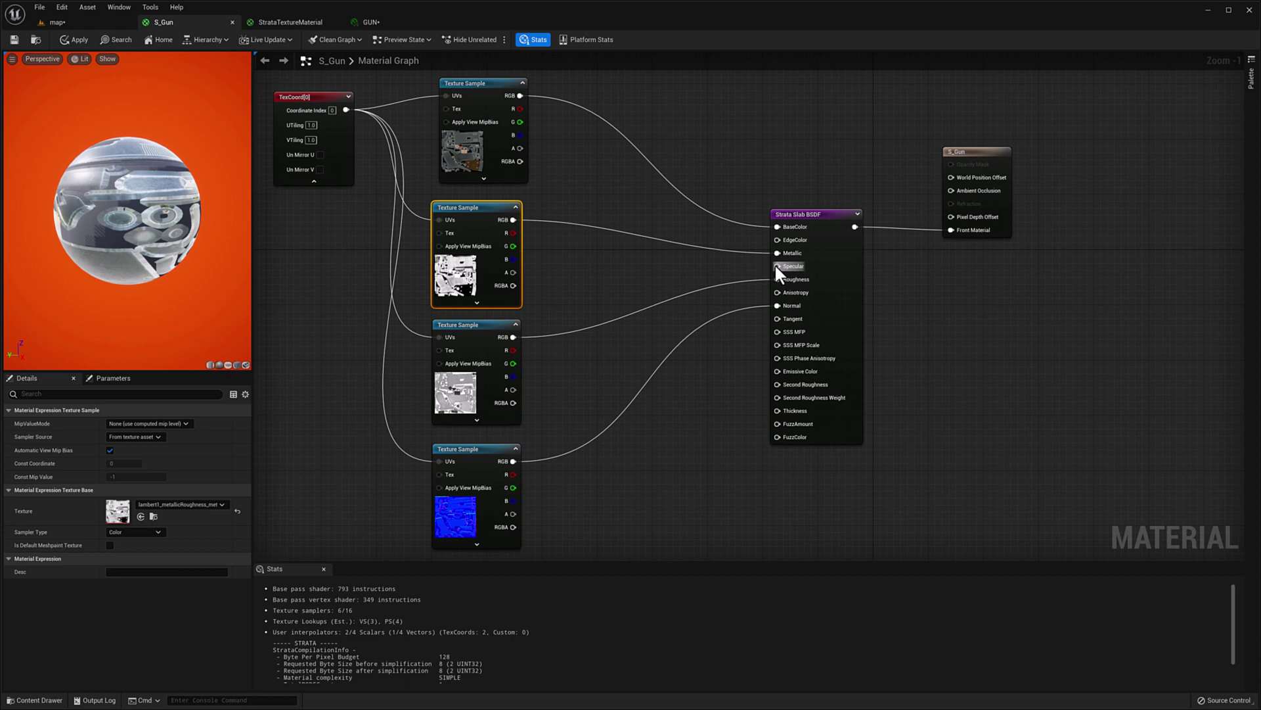
# Promote the Slab's Specular input to a Specular parameter with default value 0.25
pyautogui.click(684, 262)
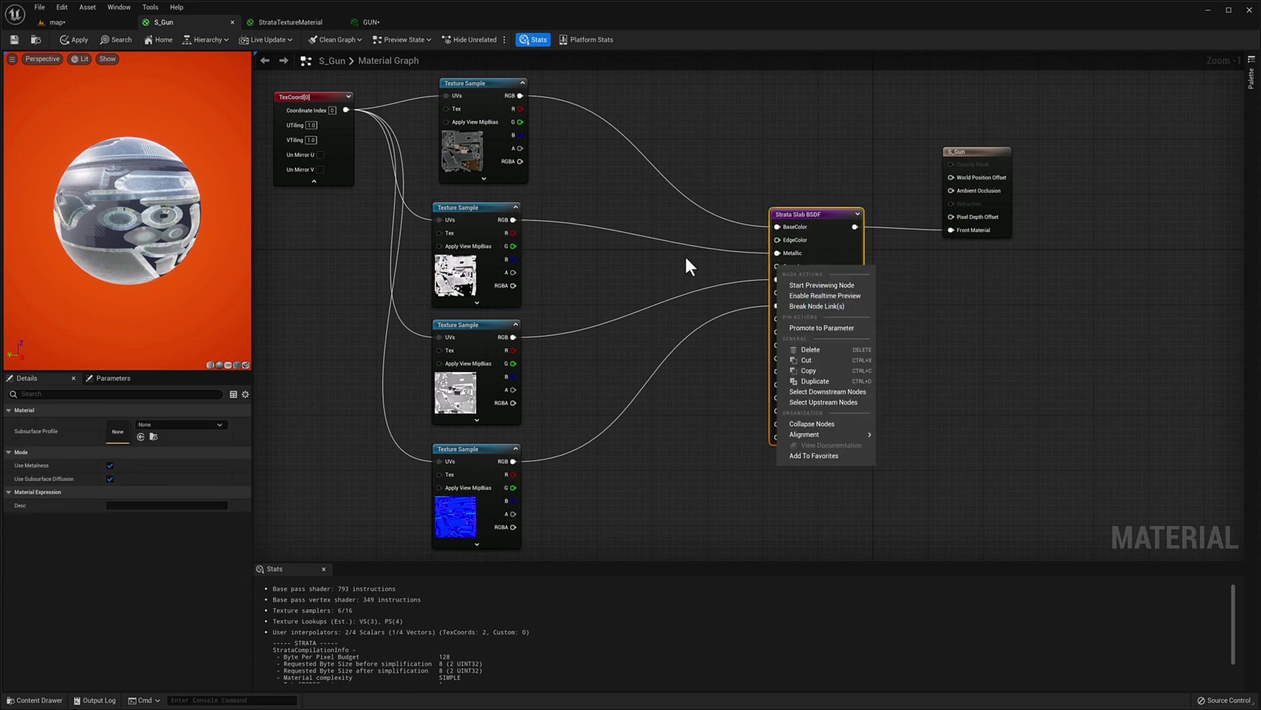
pyautogui.rightClick(778, 266)
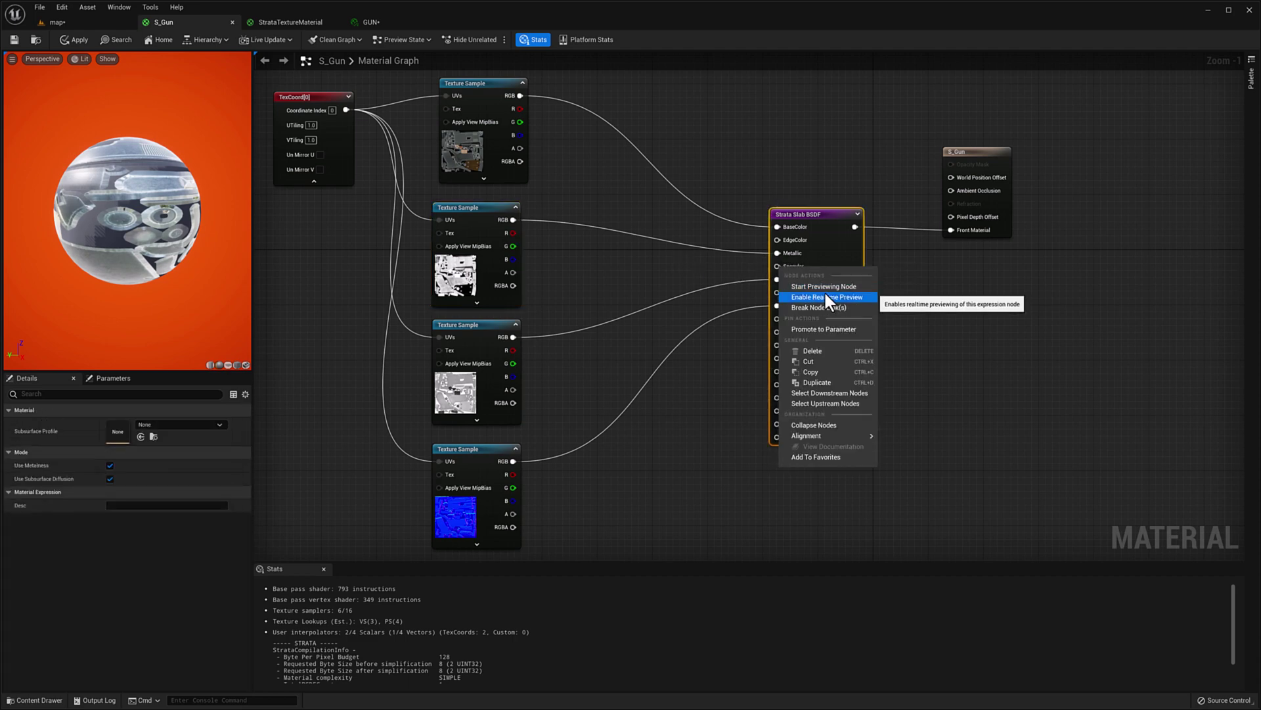
pyautogui.click(824, 328)
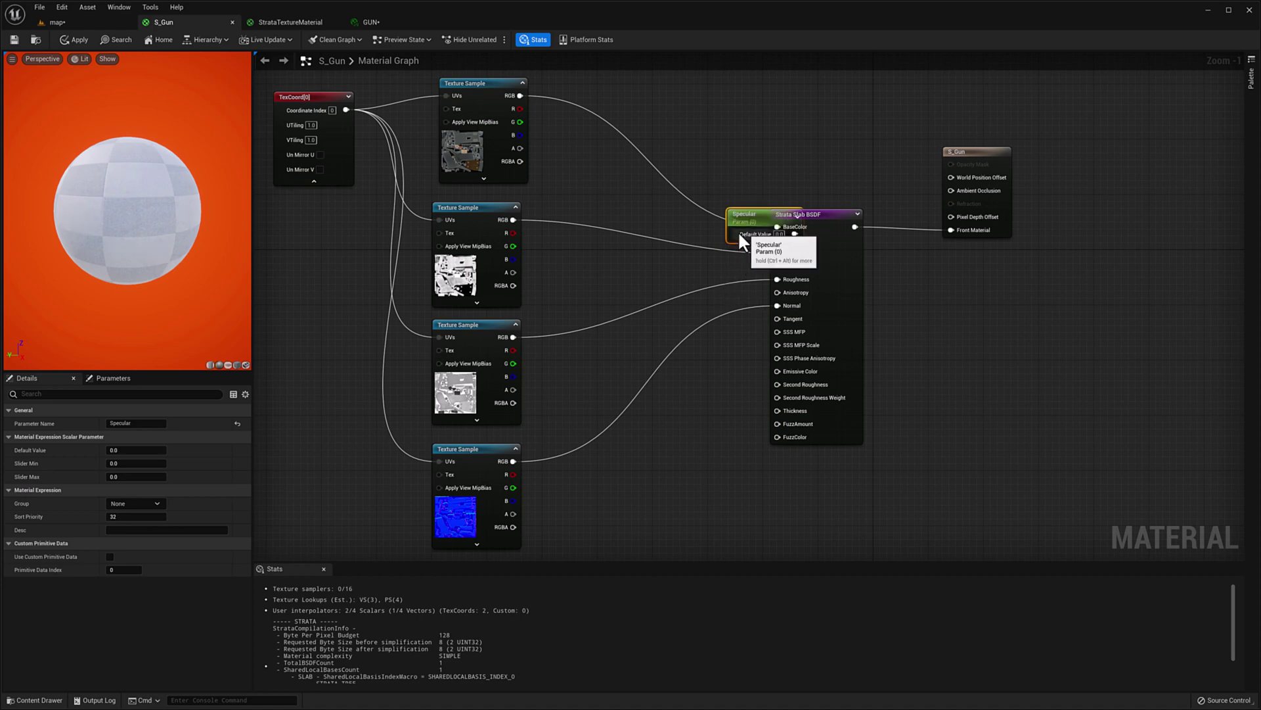
pyautogui.moveTo(742, 227); pyautogui.dragTo(562, 257)
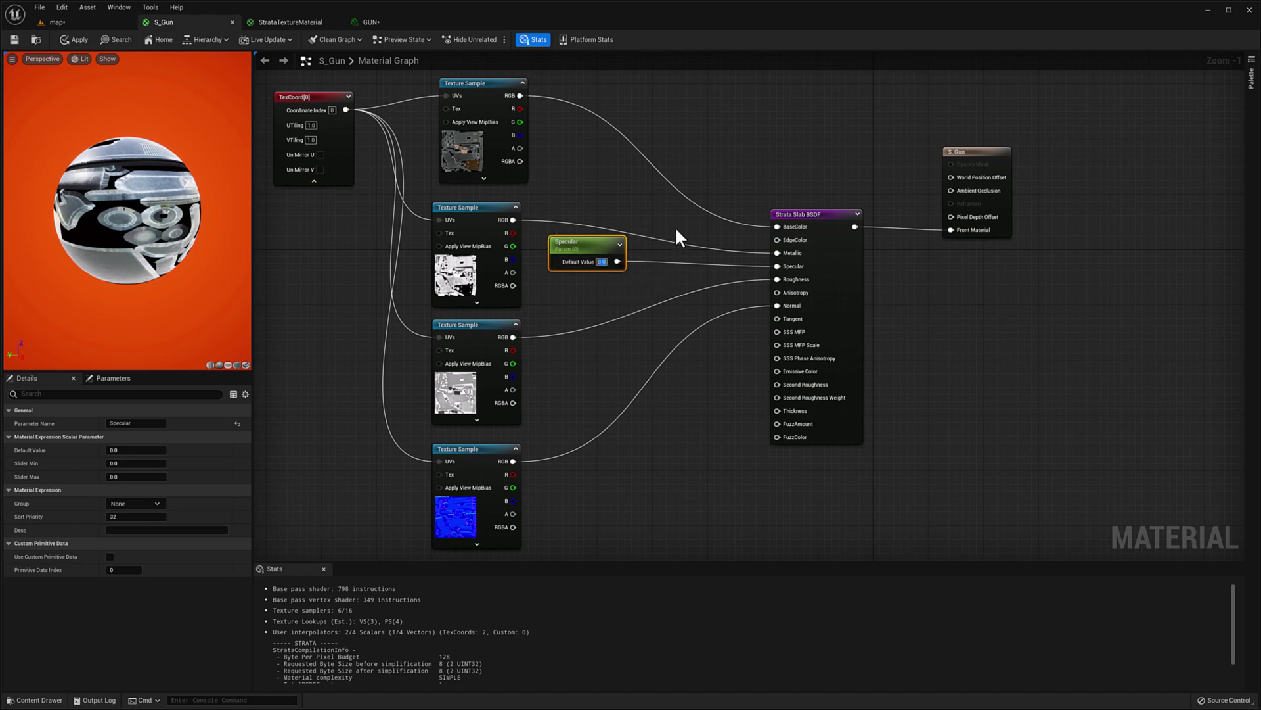
pyautogui.write('0.25')
pyautogui.press('Return')
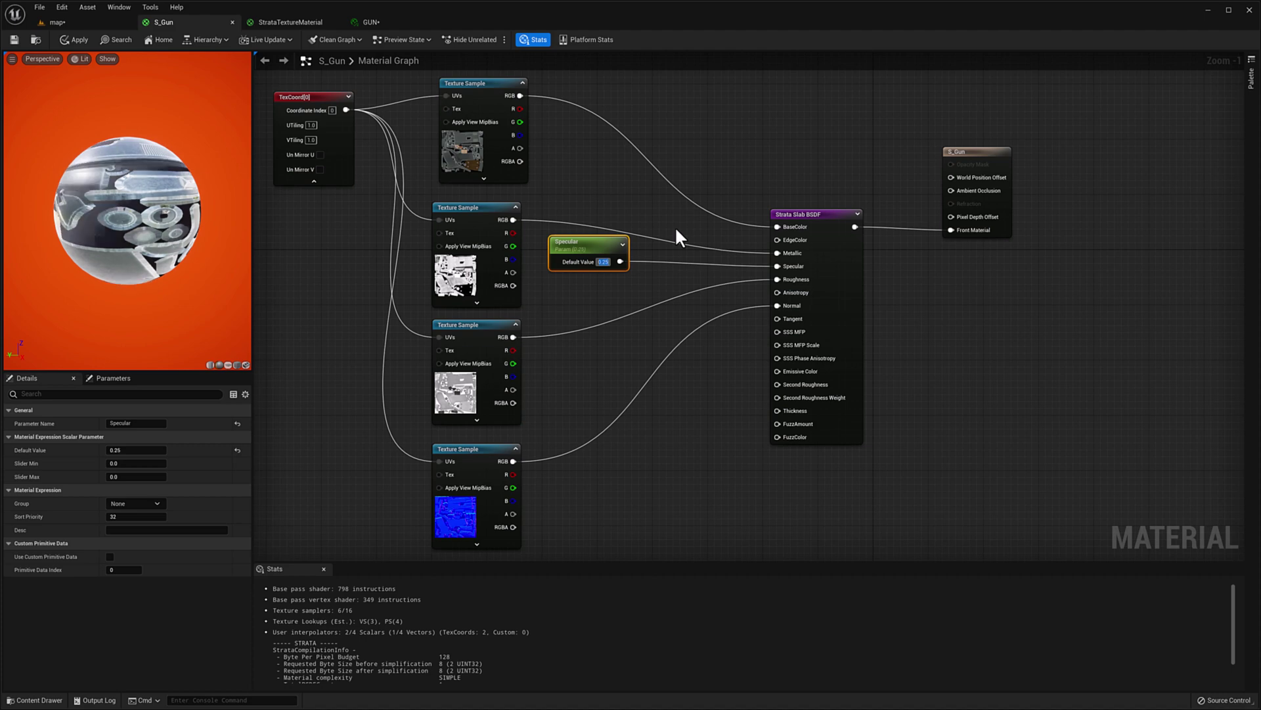
pyautogui.click(665, 220)
# Move the TexCoord node down and to the left in the graph
pyautogui.moveTo(326, 123); pyautogui.dragTo(445, 135, button='right')
pyautogui.moveTo(445, 134); pyautogui.dragTo(409, 313)
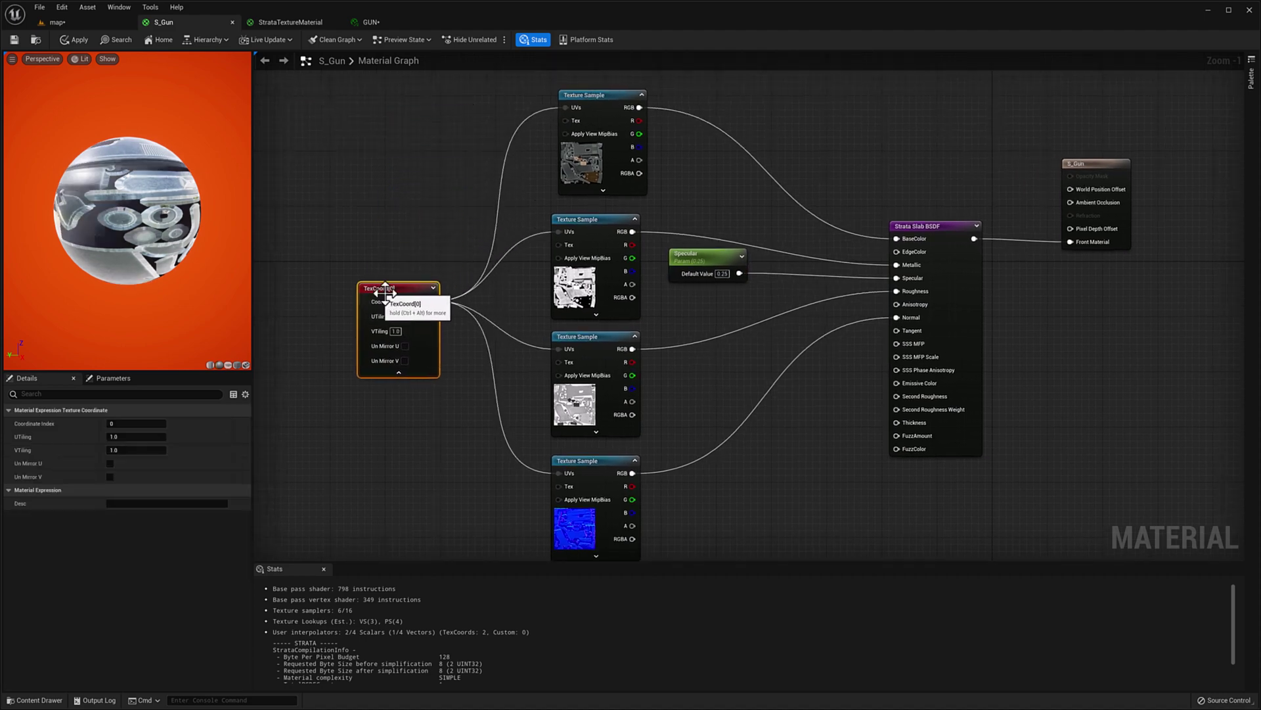
pyautogui.moveTo(577, 388); pyautogui.dragTo(575, 365, button='right')
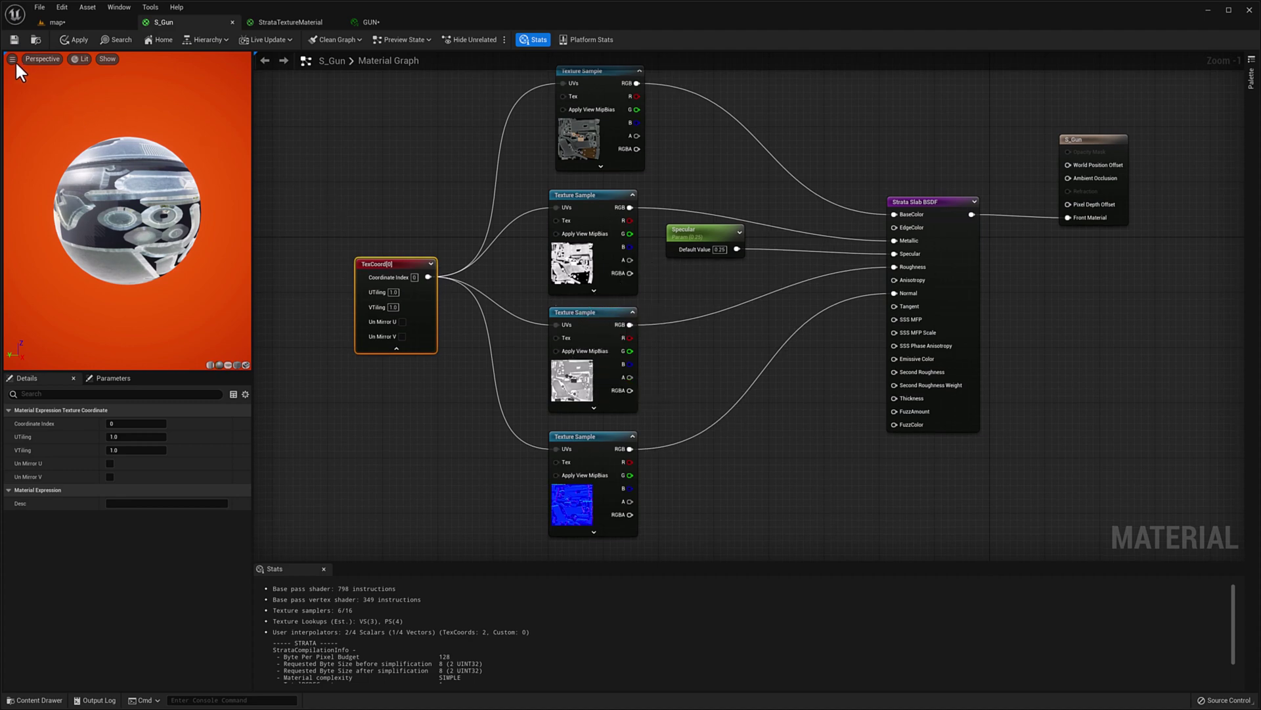
# Apply the S_Gun edits, drop S_Gun onto the gun mesh in the level, then reopen its graph
pyautogui.click(16, 41)
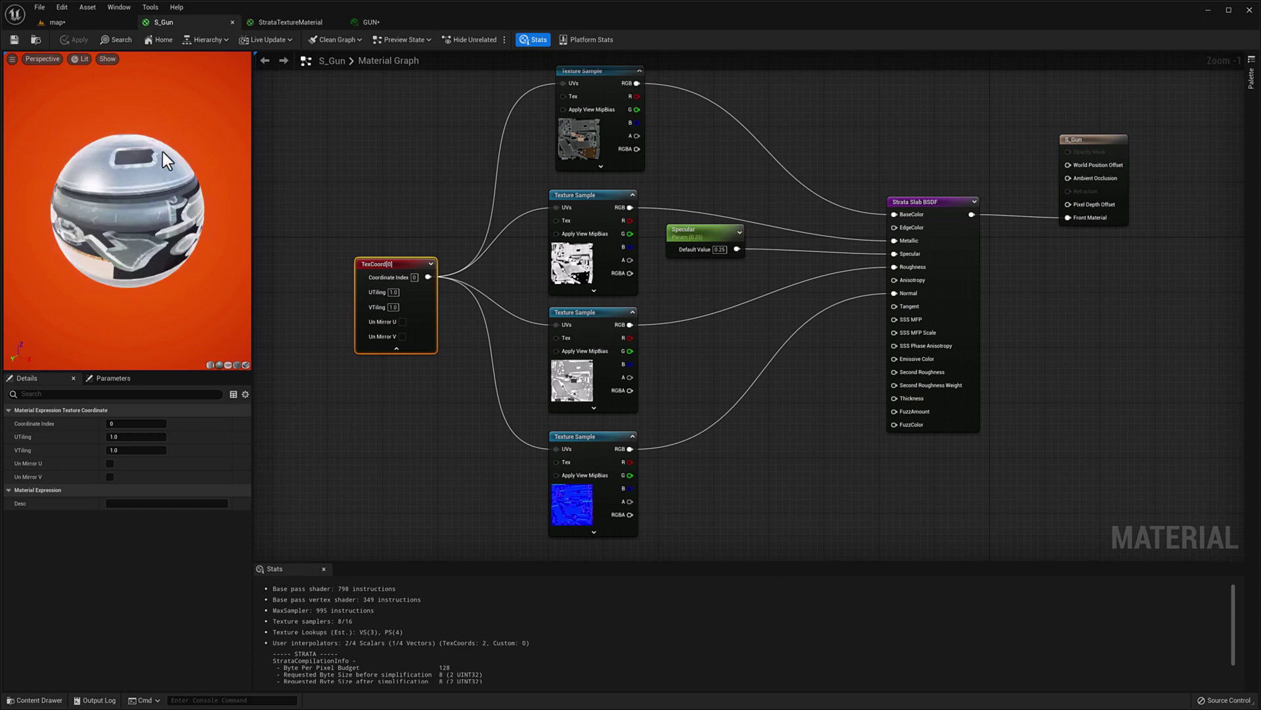
pyautogui.moveTo(163, 151)
pyautogui.mouseDown()
pyautogui.moveTo(162, 177)
pyautogui.moveTo(192, 164)
pyautogui.moveTo(167, 165)
pyautogui.mouseUp()
pyautogui.moveTo(787, 524); pyautogui.dragTo(528, 217)
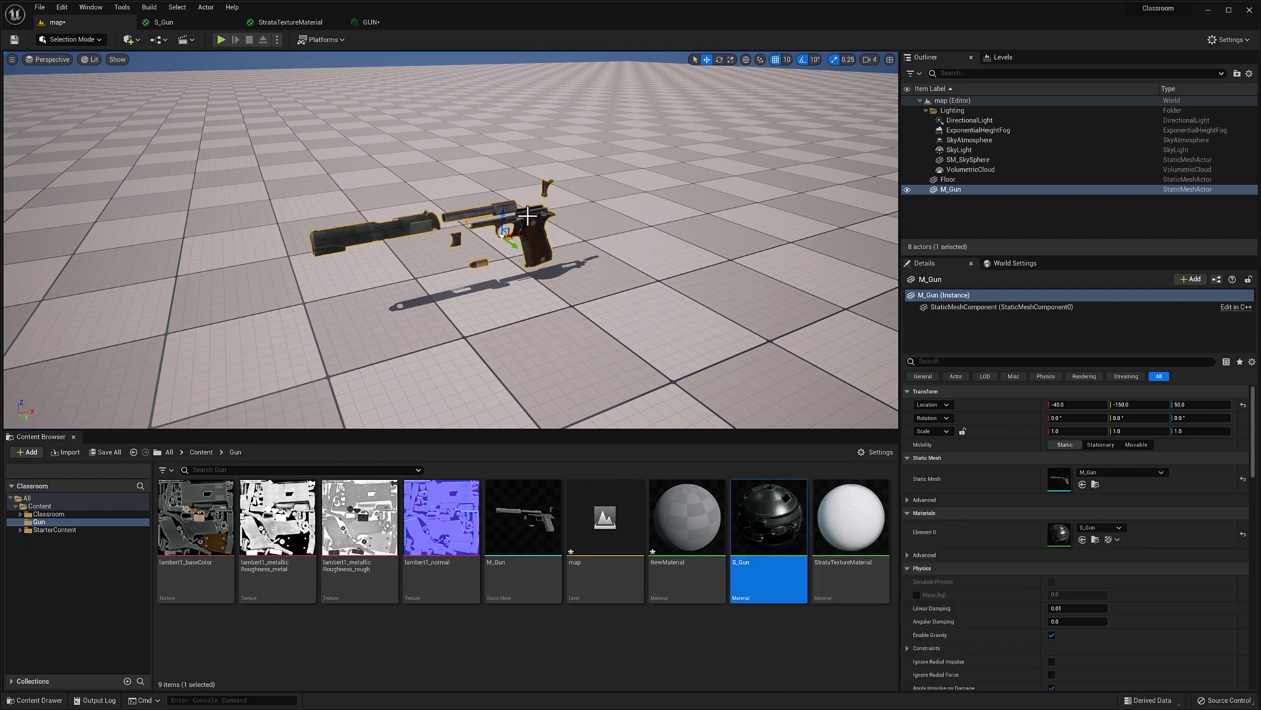
pyautogui.scroll(5, 528, 215)
pyautogui.moveTo(527, 216); pyautogui.dragTo(352, 248, button='right')
pyautogui.press('Escape')
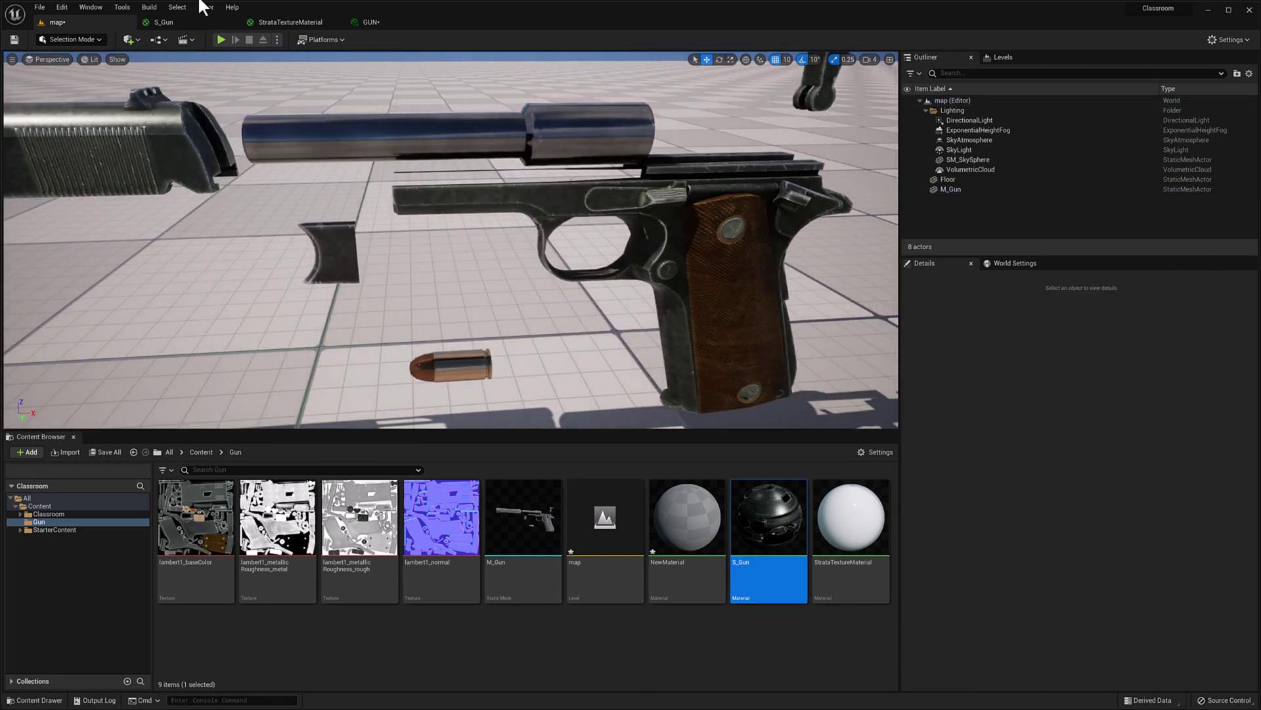
pyautogui.click(195, 21)
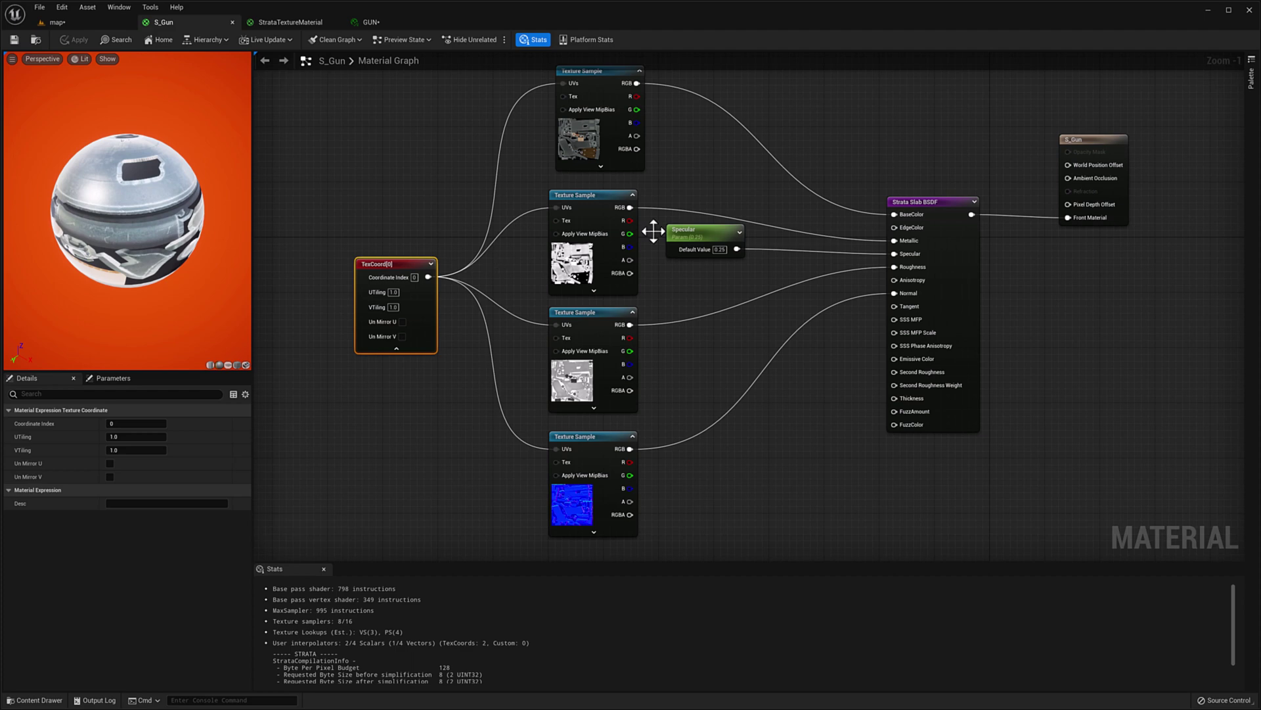
# Enable Two Sided in the S_Gun material's Details, then apply and save the material
pyautogui.click(1109, 146)
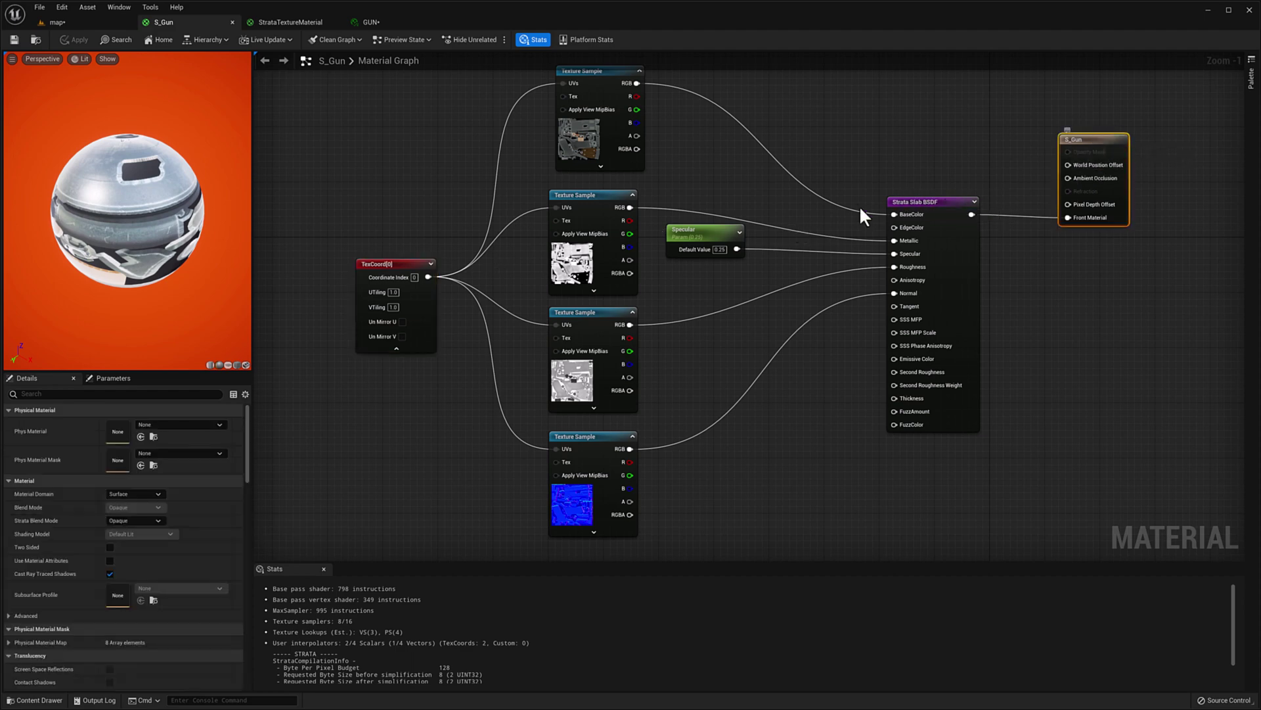
pyautogui.click(110, 549)
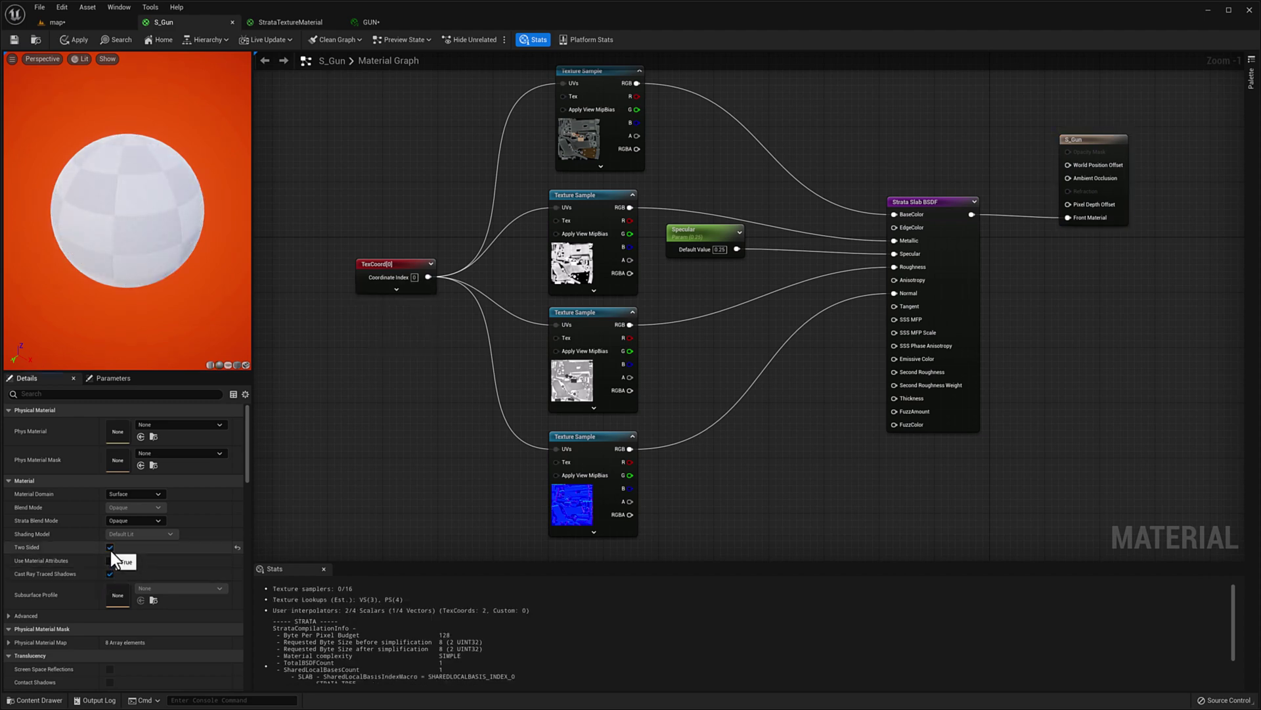
pyautogui.click(74, 38)
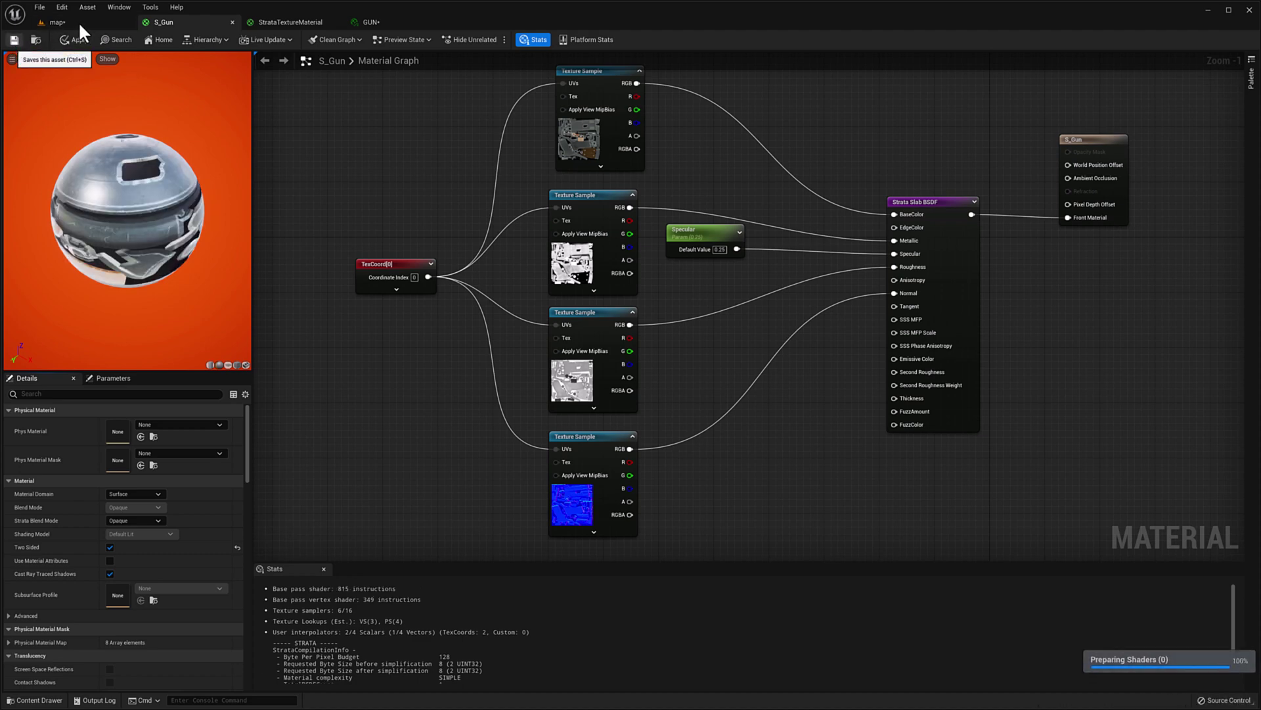
pyautogui.hotkey('ctrl', 's')
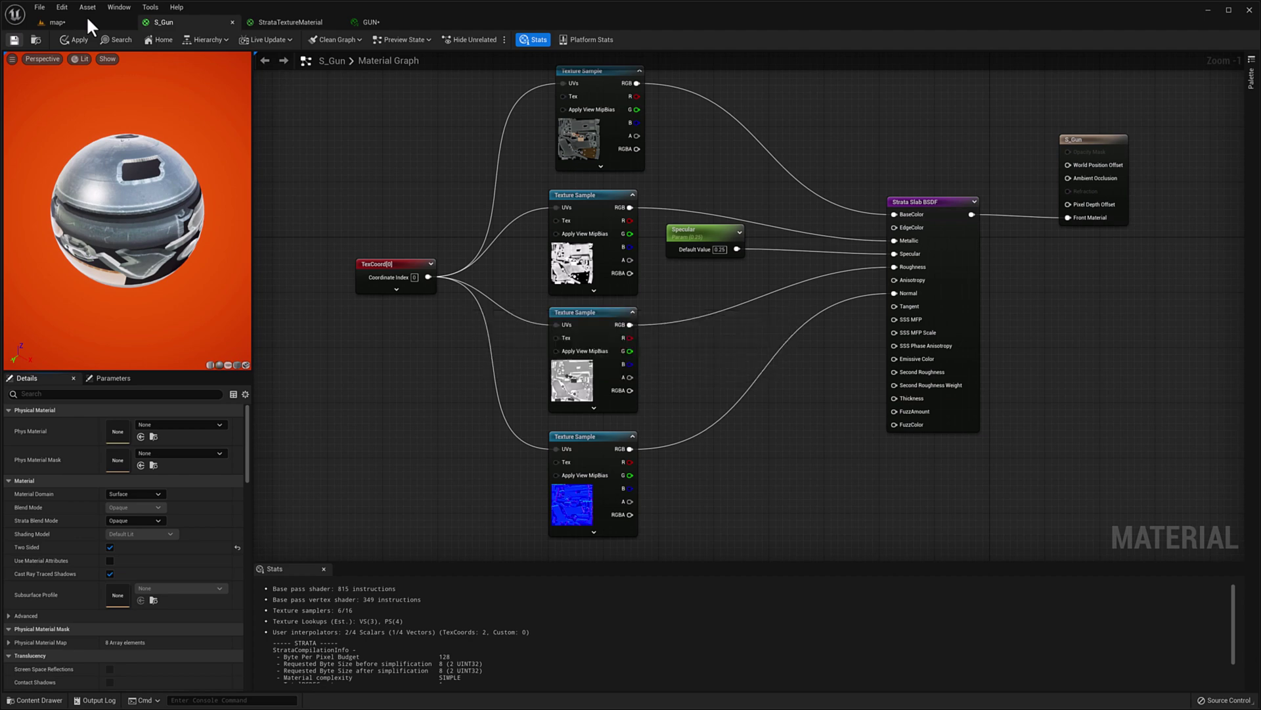
# Orbit the map viewport around the gun to inspect its two-sided S_Gun texturing
pyautogui.click(87, 21)
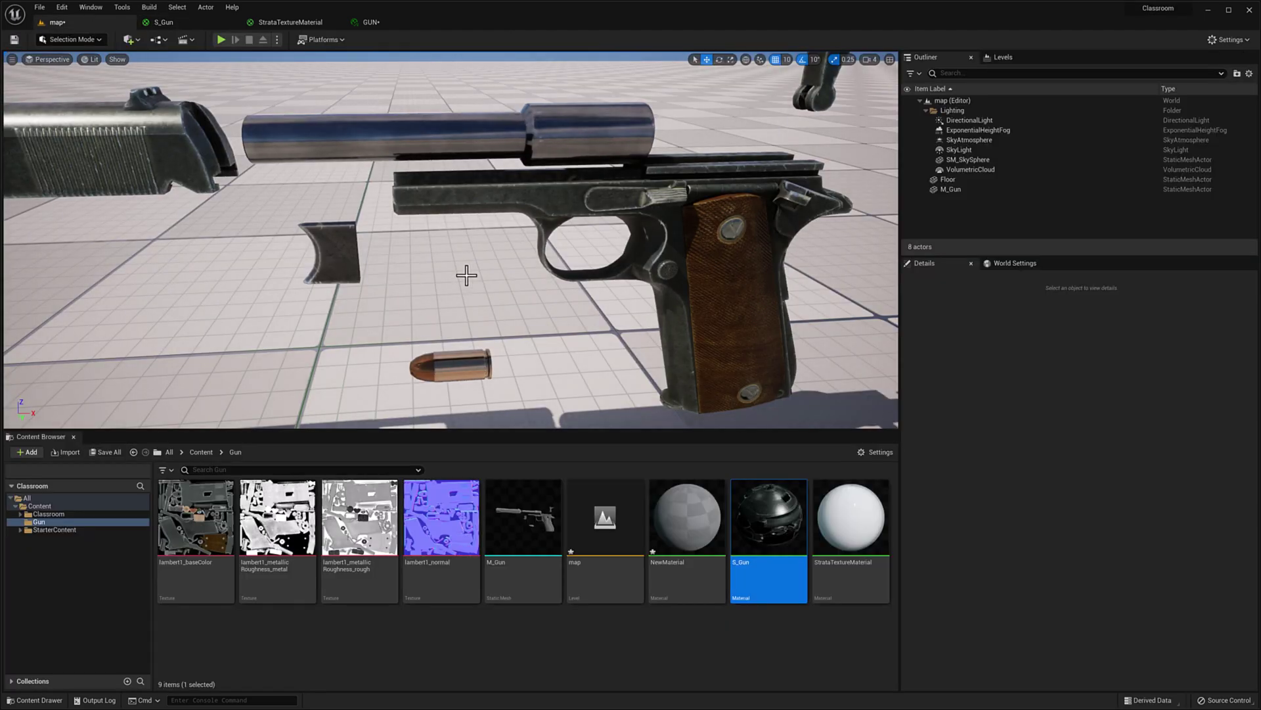
pyautogui.moveTo(450, 250); pyautogui.dragTo(405, 220)
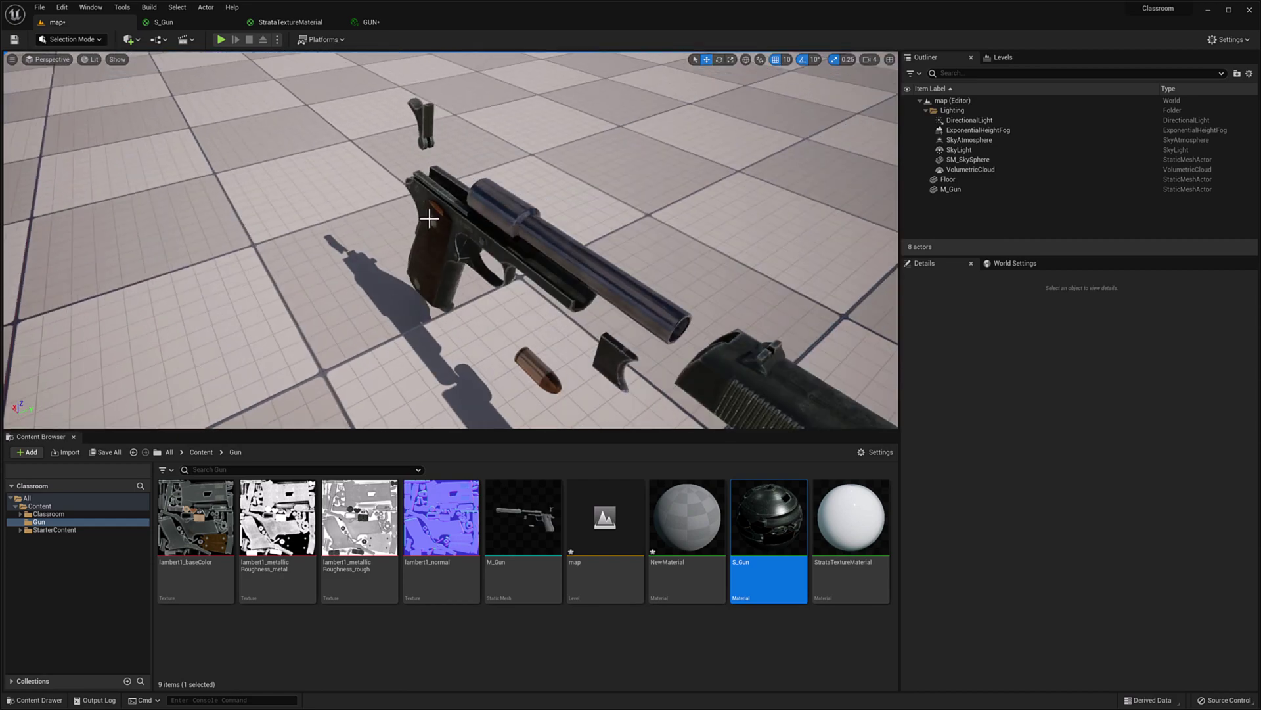